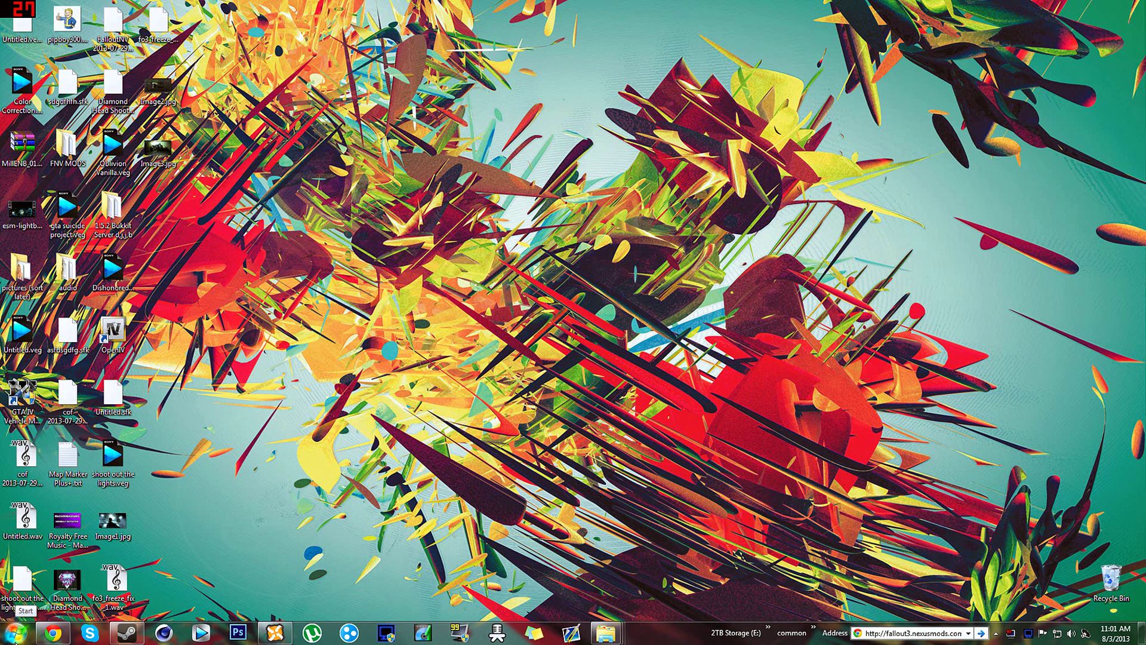
- Open Documents > My Games > Fallout3 in Explorer and maximize the window
click(16, 634)
click(15, 641)
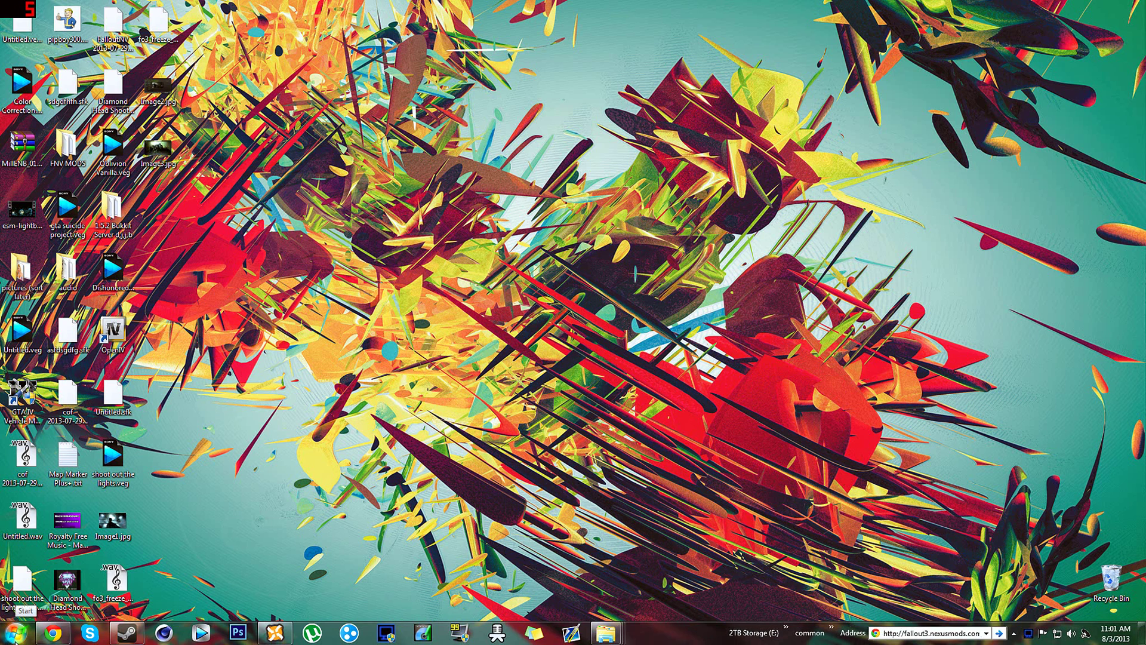
click(16, 641)
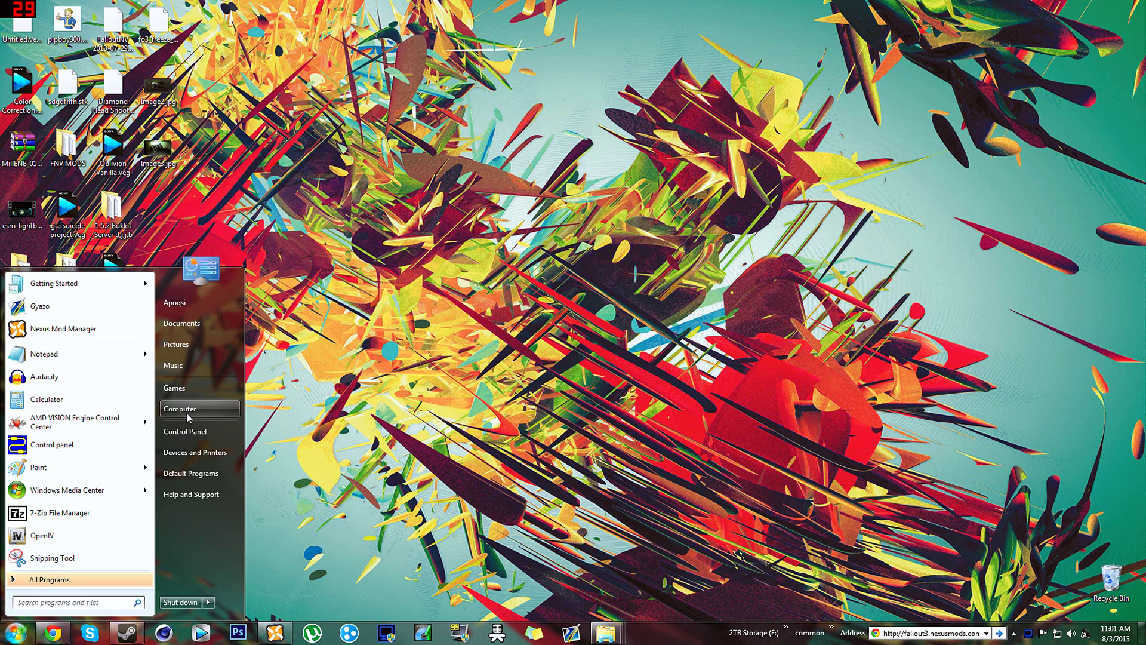
key(Escape)
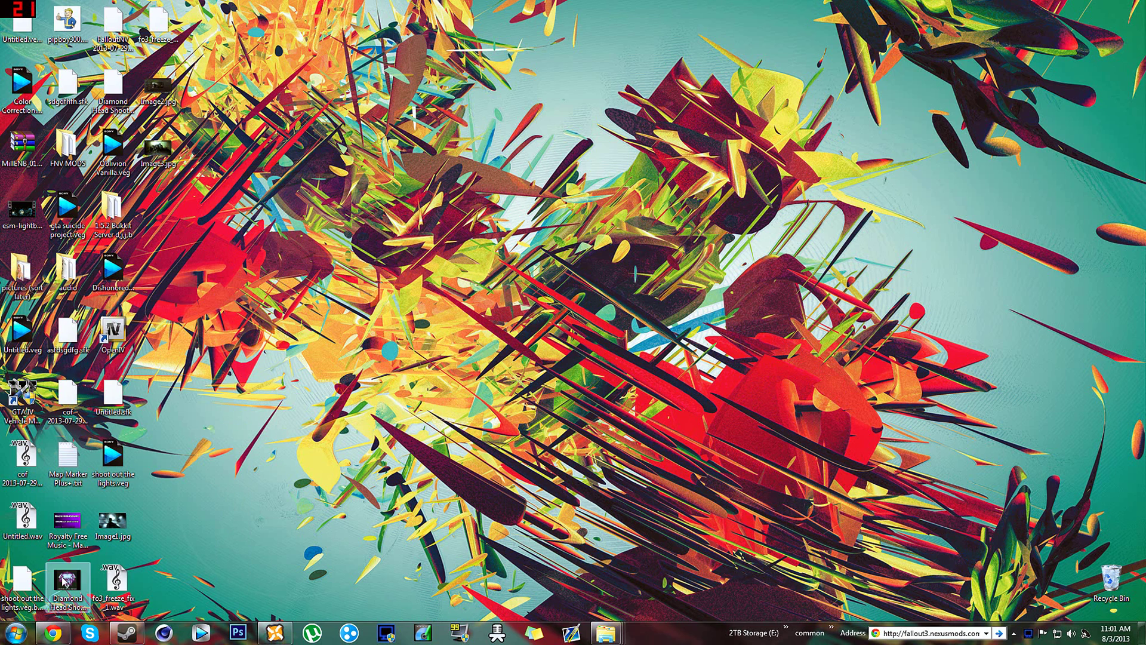
click(16, 634)
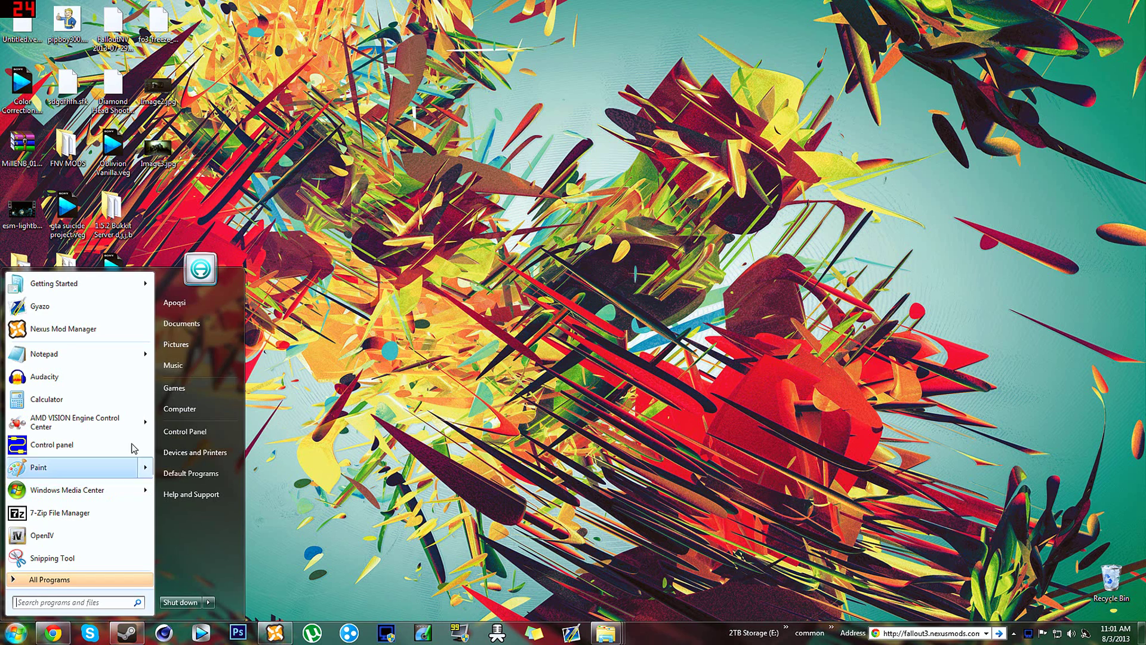
click(197, 325)
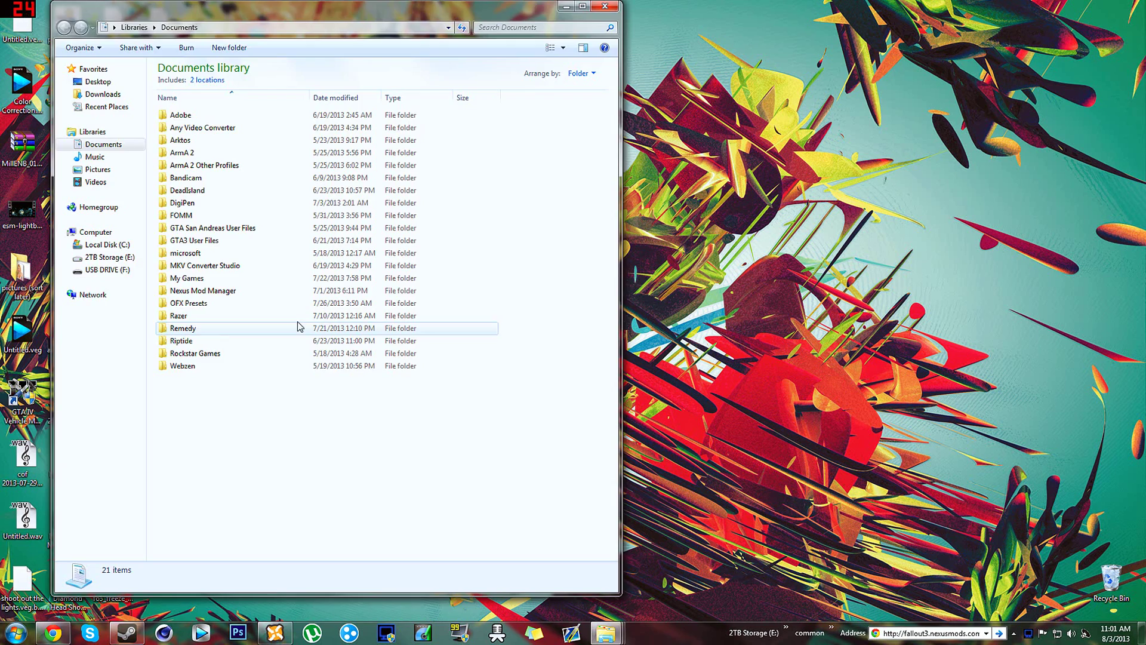
double_click(183, 278)
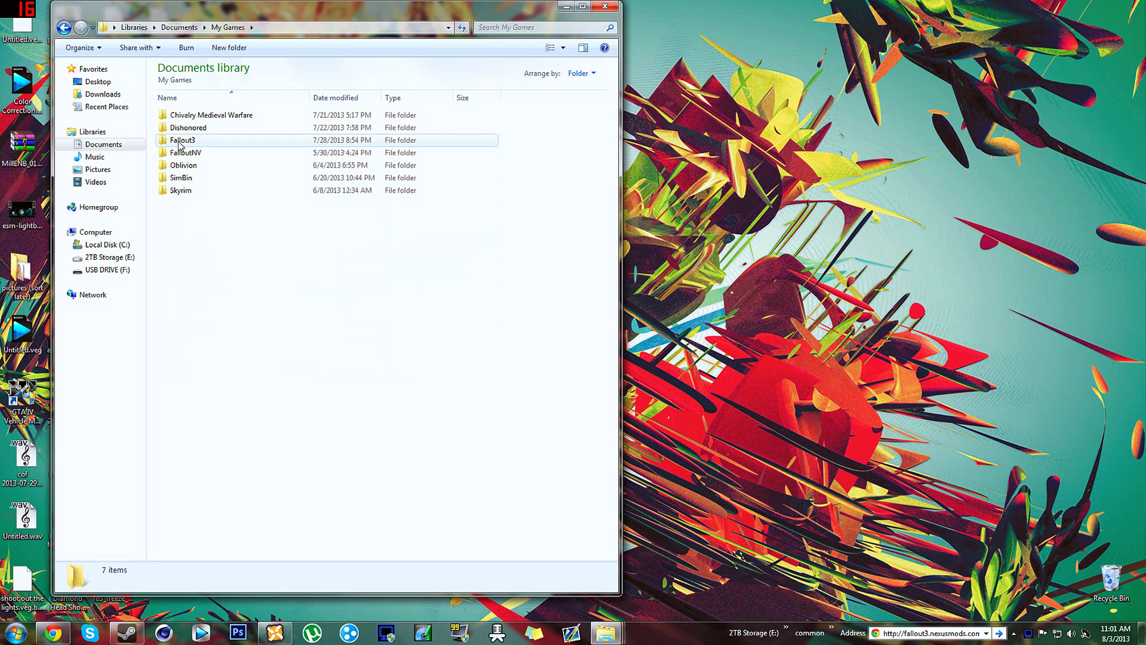
double_click(179, 141)
double_click(332, 13)
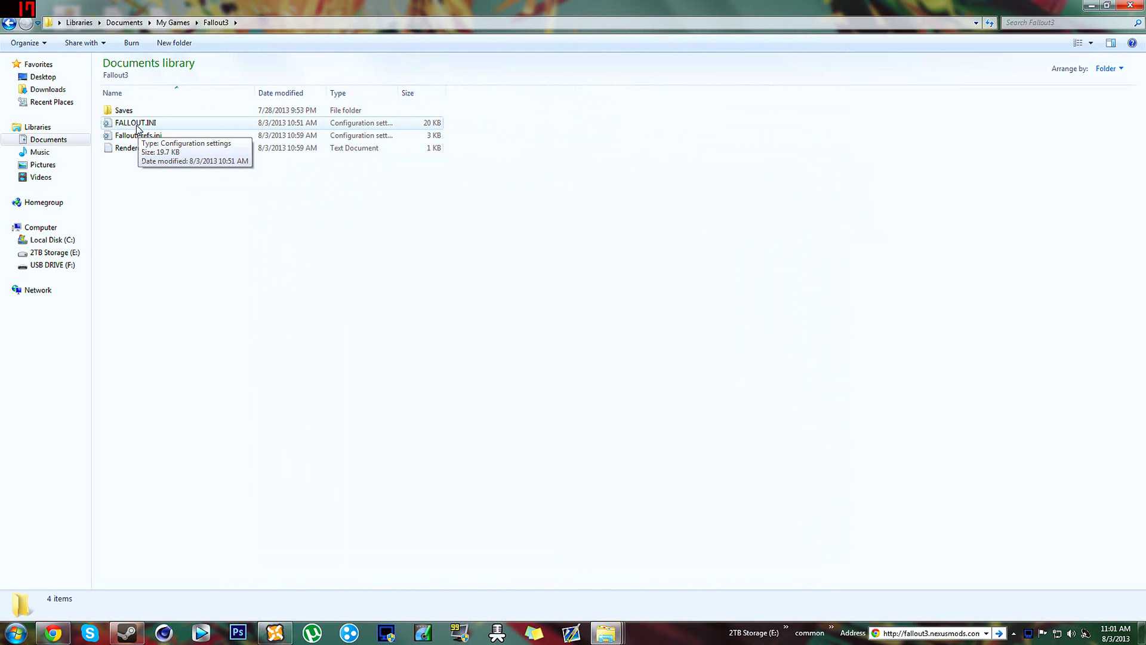
- Open FALLOUT.INI in Notepad and maximize it
double_click(132, 123)
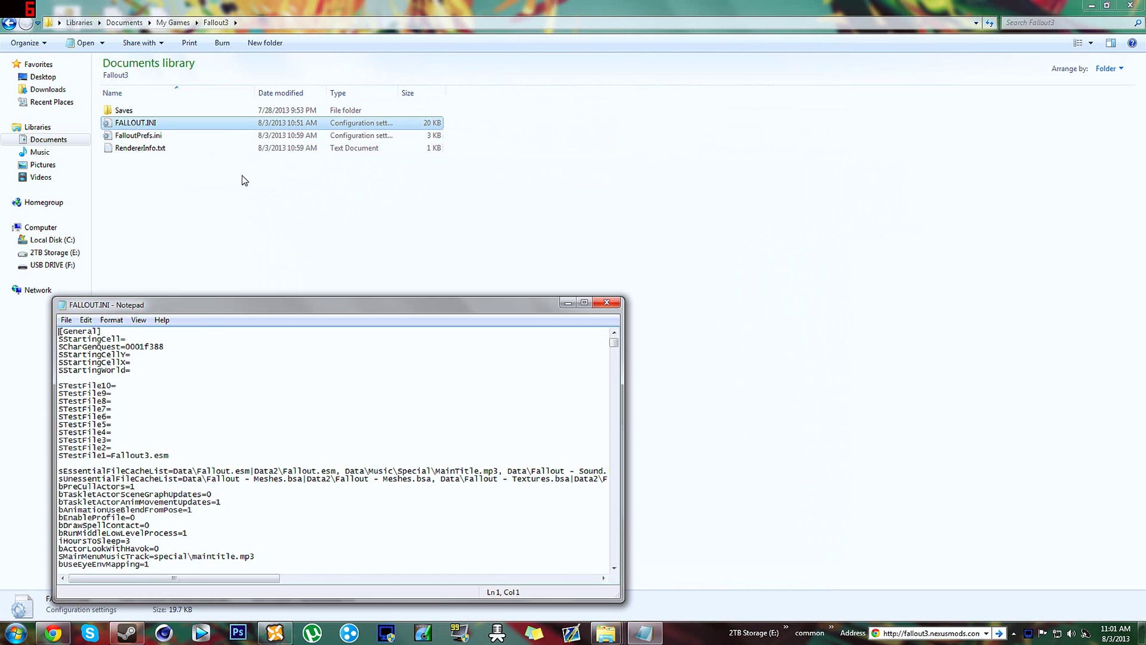
double_click(227, 296)
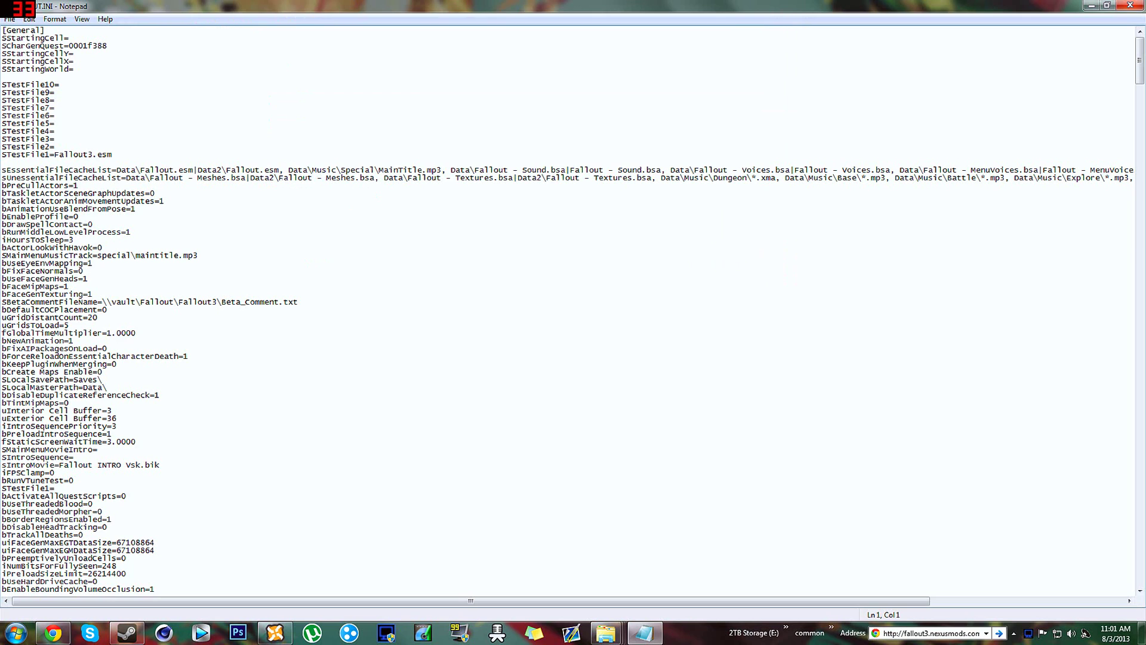
click(83, 271)
click(73, 62)
- Find the bInvalidateOlderFiles line and set it to 1
key(ctrl+f)
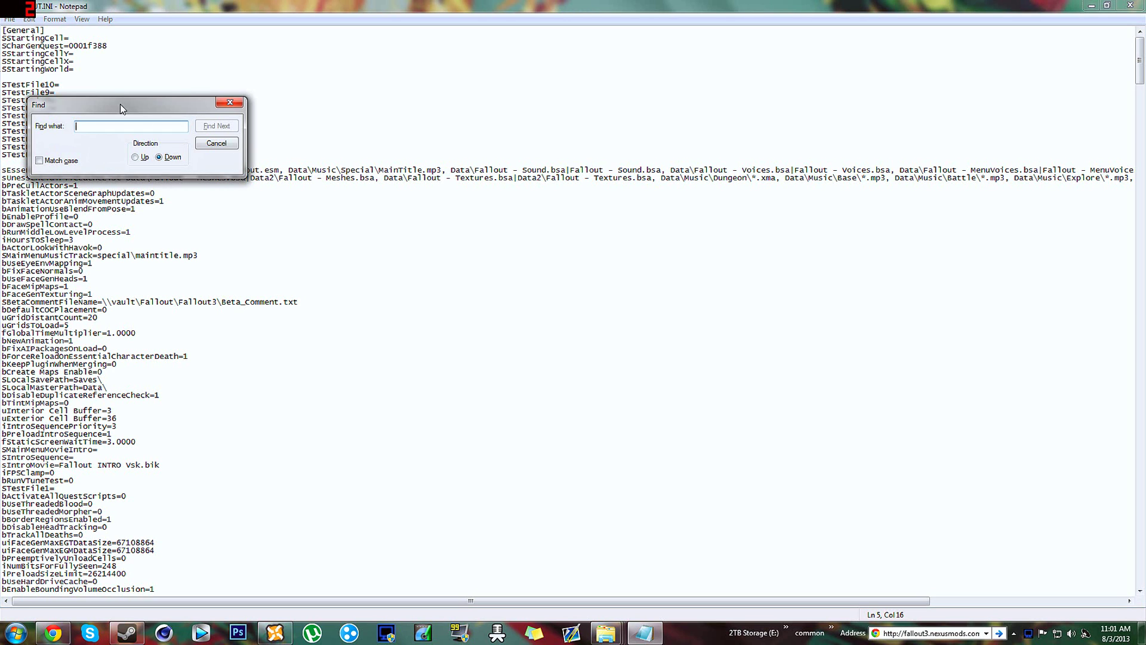
text(bInvalidate)
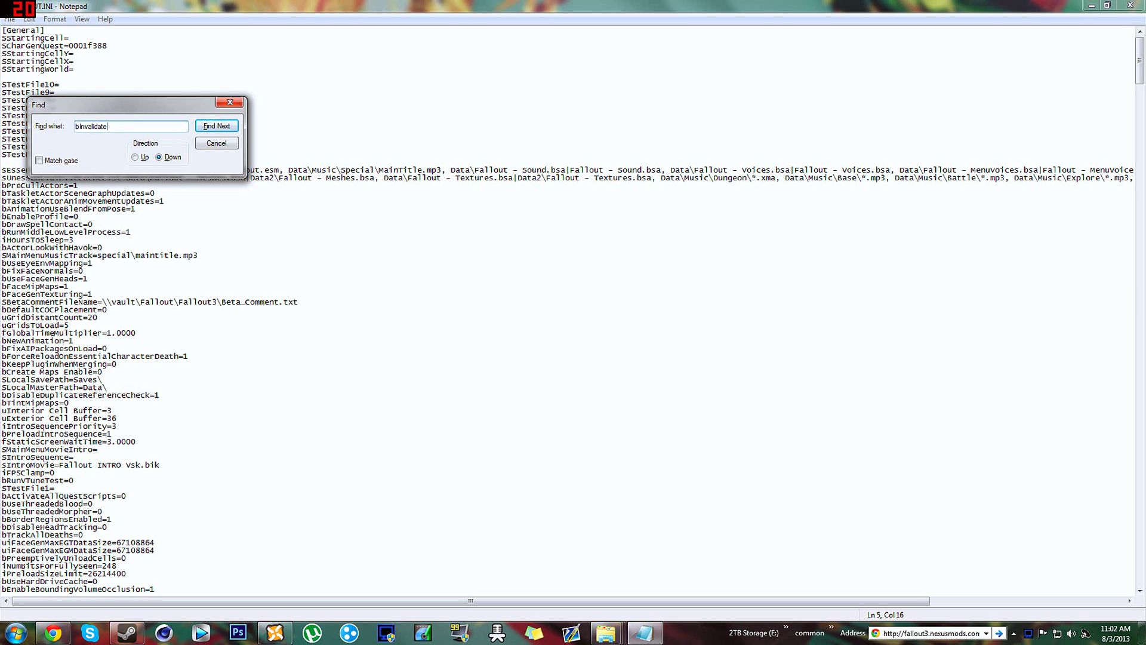
key(Return)
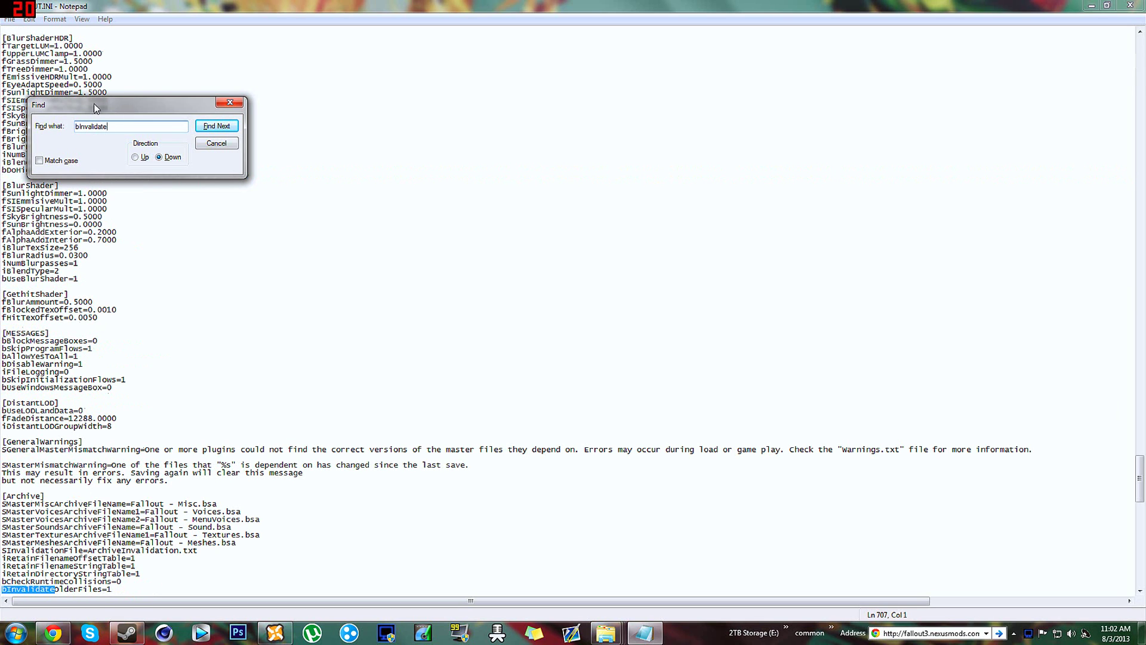
click(230, 102)
click(46, 589)
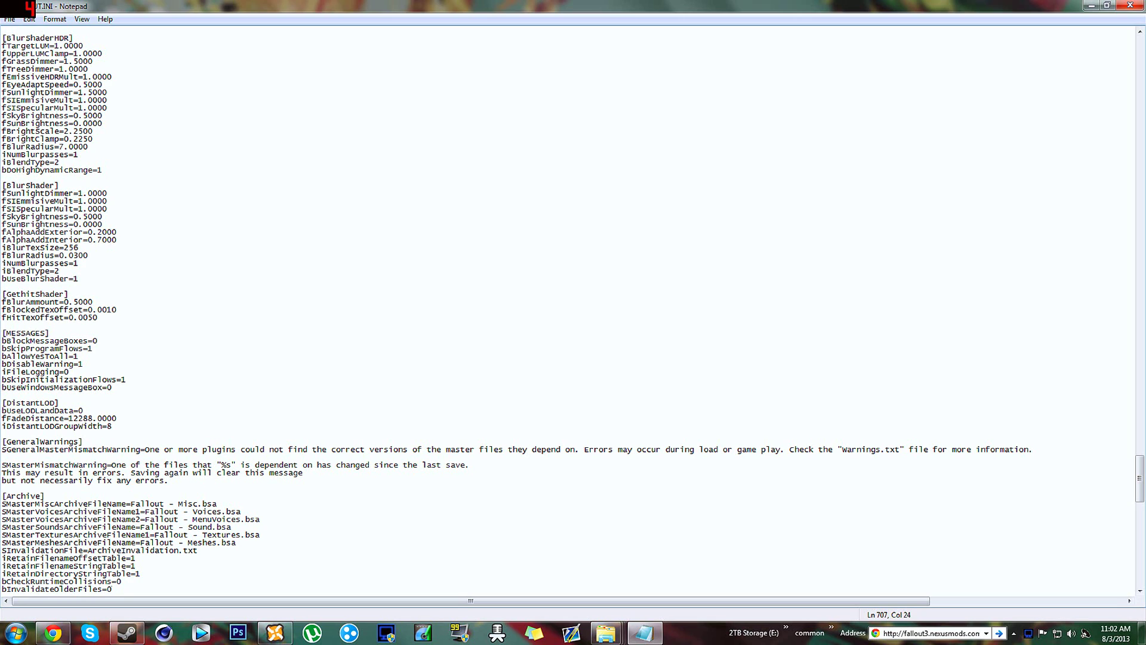
- Save FALLOUT.INI and close Notepad
click(10, 20)
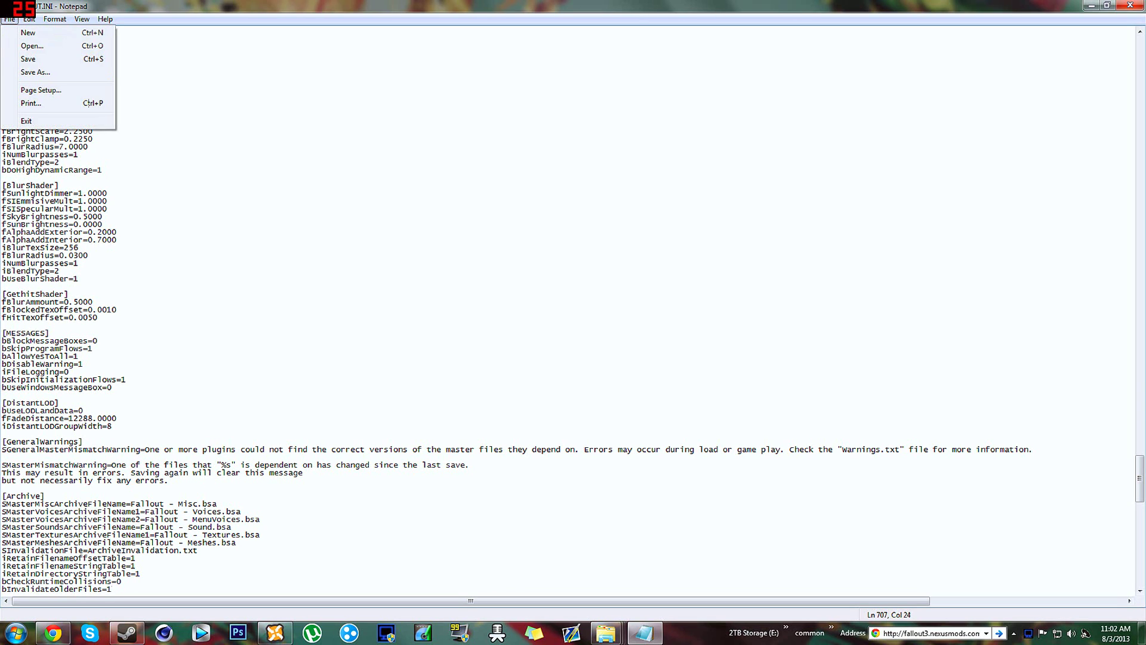
click(24, 59)
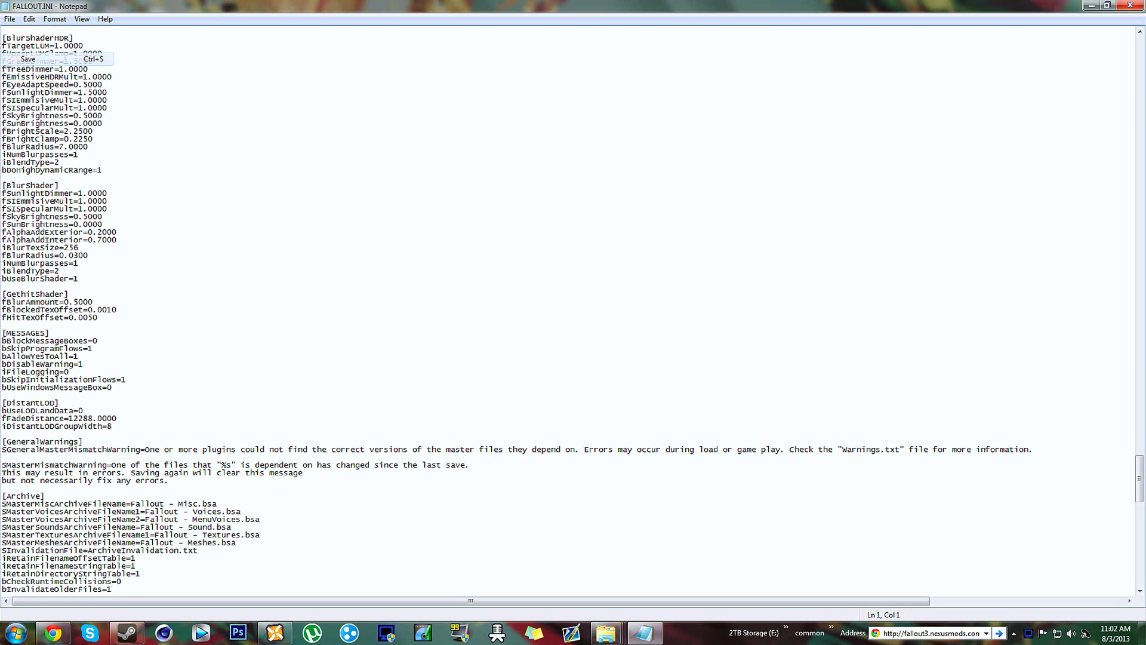
click(1134, 6)
- Close the Fallout3 folder window and go up to the Downloads folder
click(178, 258)
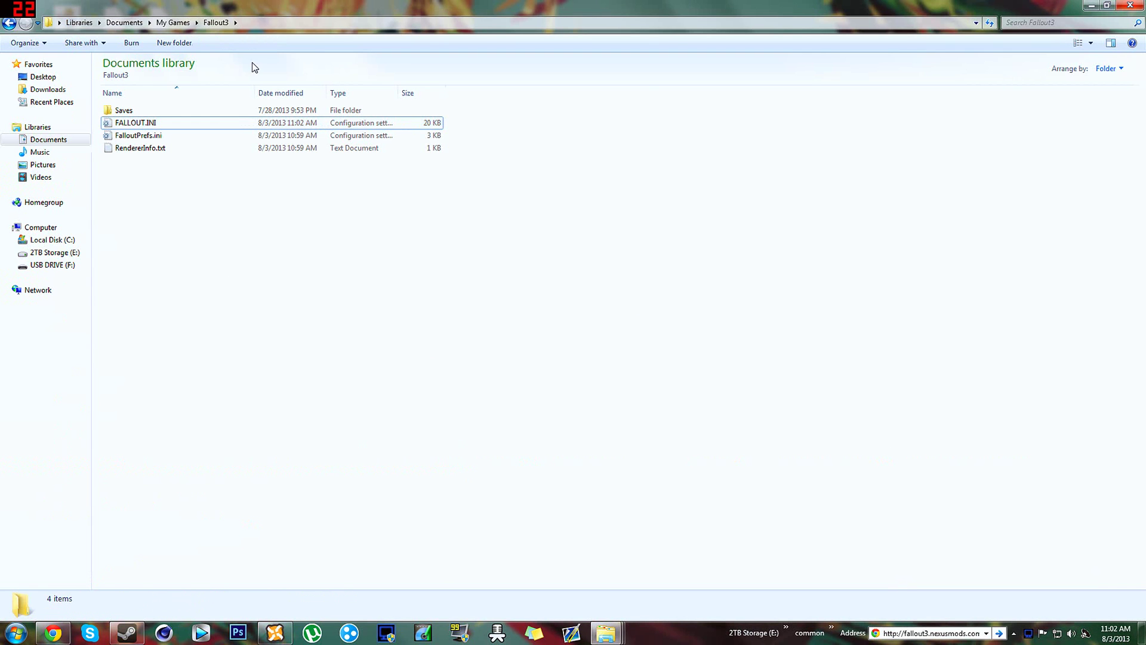
click(1090, 6)
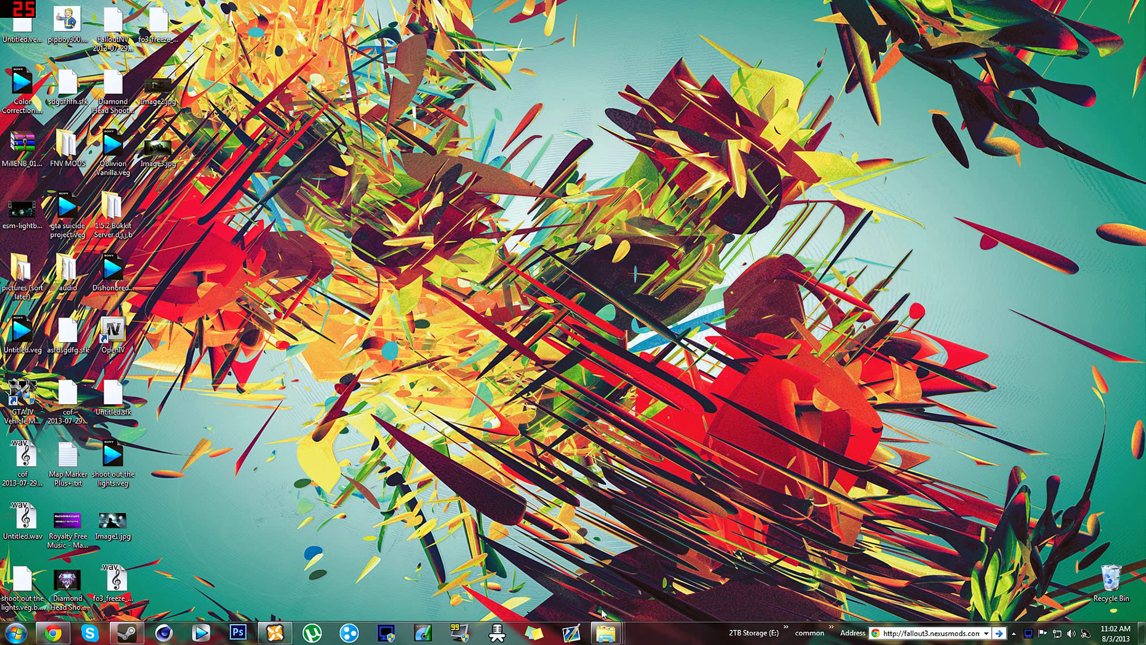
mouse_move(606, 633)
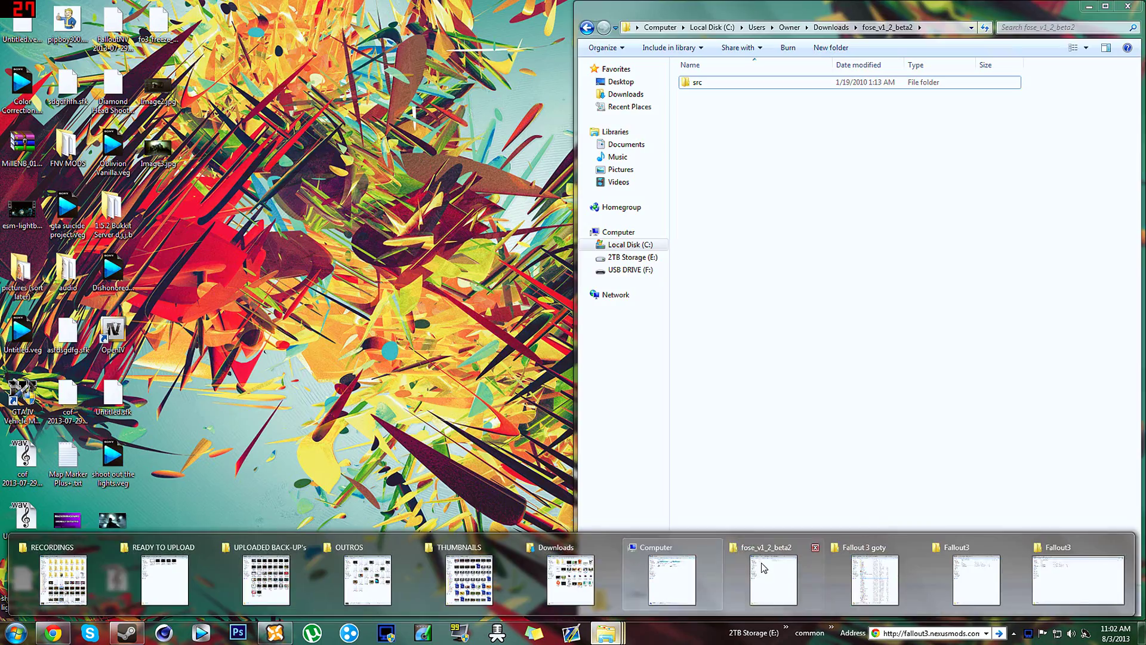
click(763, 567)
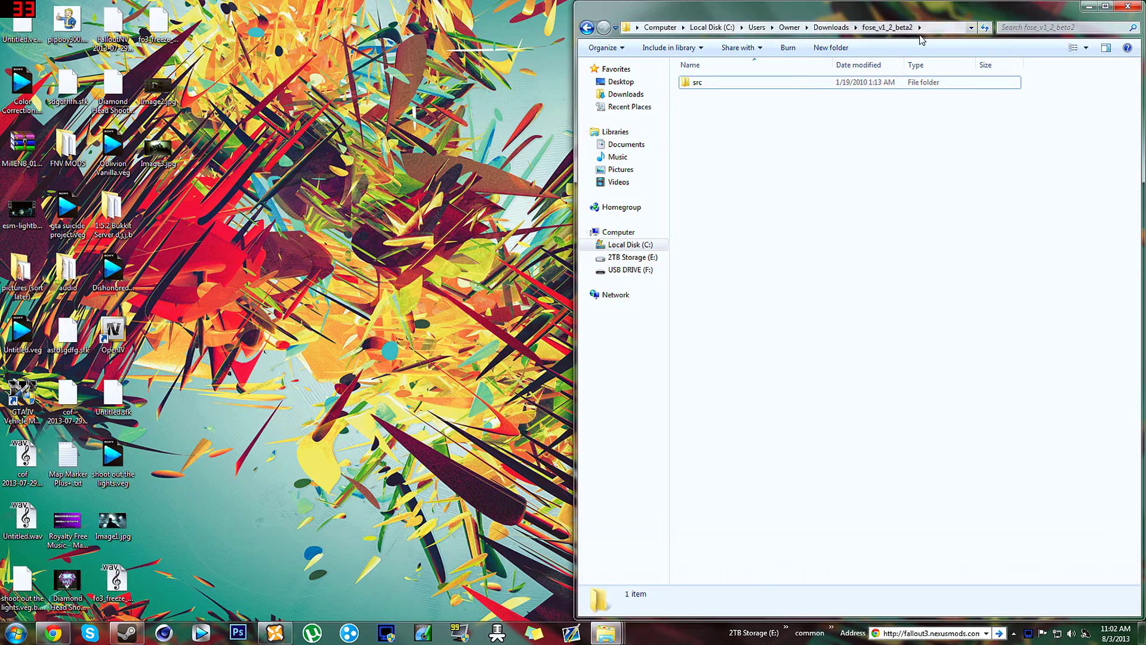
click(831, 28)
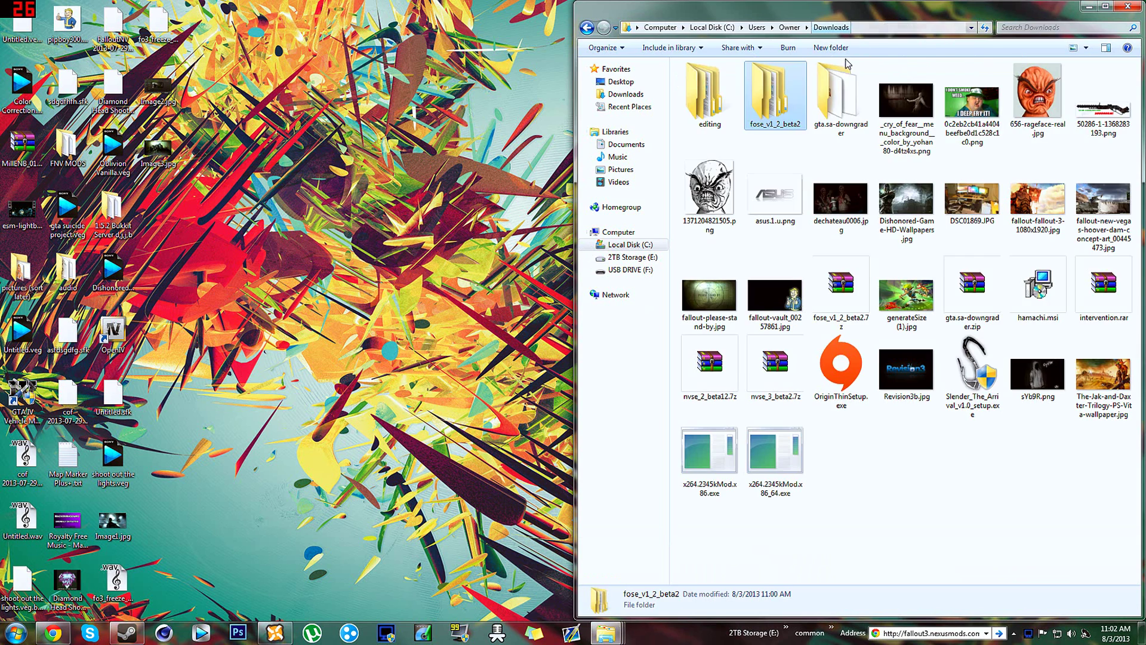
- Delete the old fose_v1_2_beta2 folder from Downloads
right_click(768, 103)
click(800, 393)
click(632, 368)
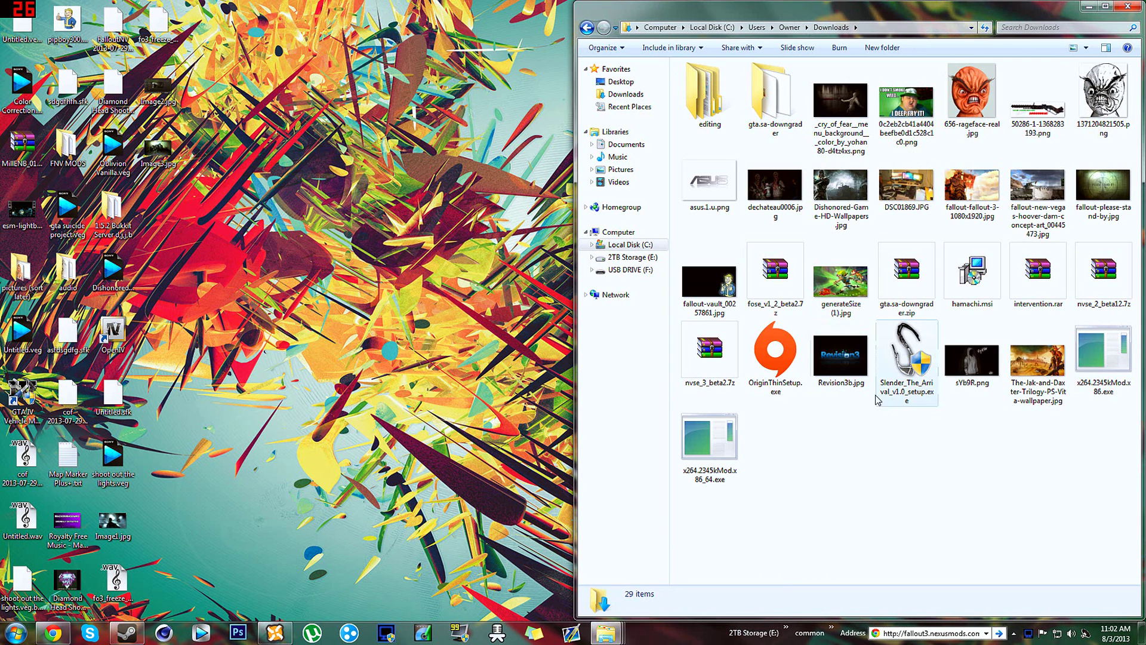
- Extract fose_v1_2_beta2.7z here and open the new fose_v1_2_beta2 folder
right_click(773, 288)
click(787, 328)
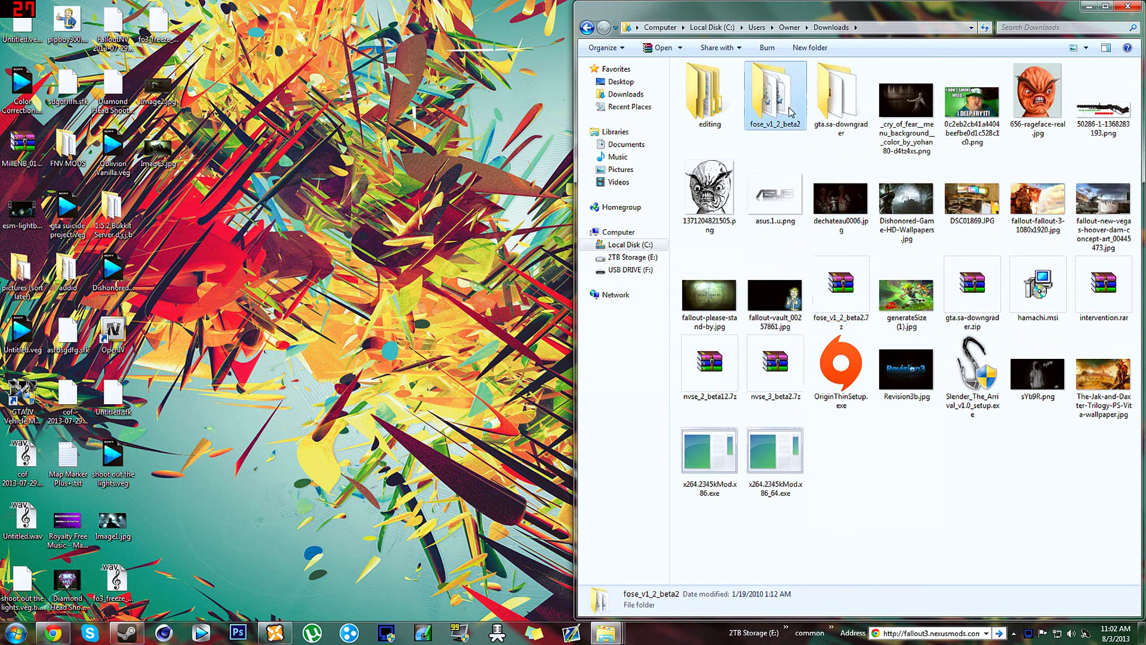
double_click(774, 98)
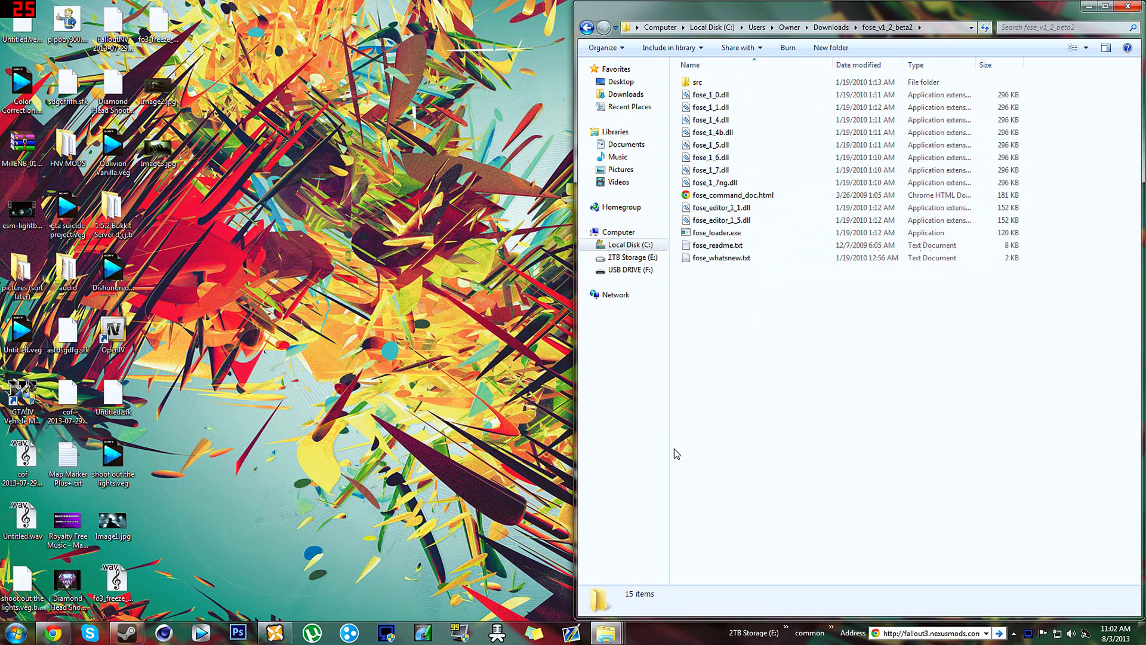
mouse_move(607, 633)
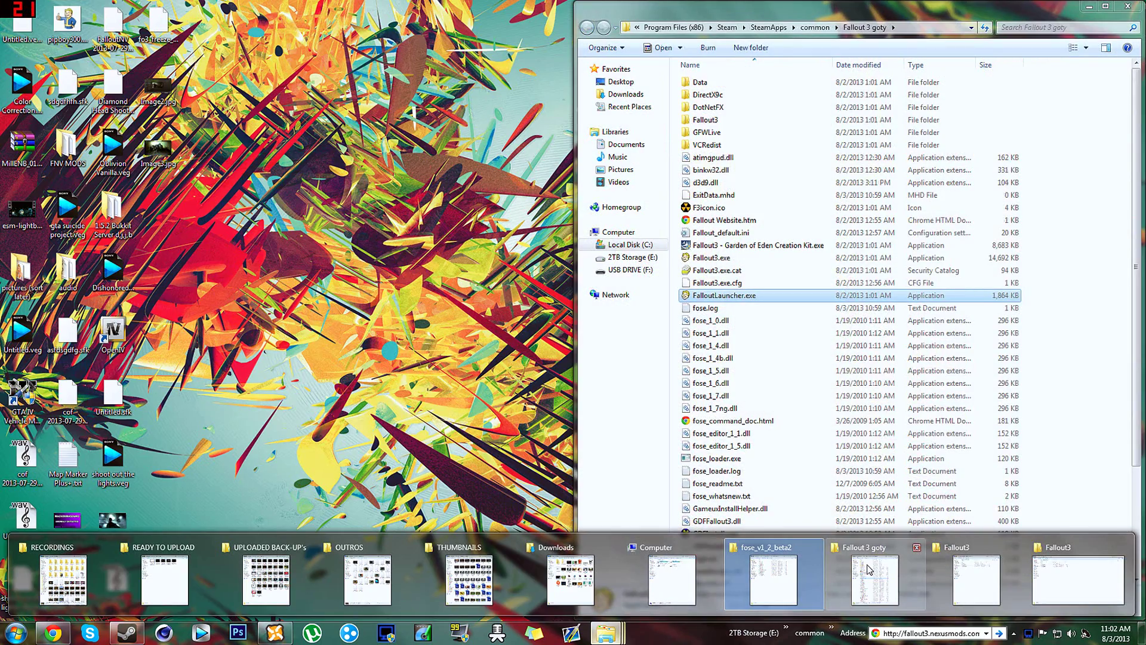
- Dock the Fallout 3 goty window left and delete fose.log through fose_whatsnew.txt (16 files)
click(869, 570)
drag(861, 12, 3, 167)
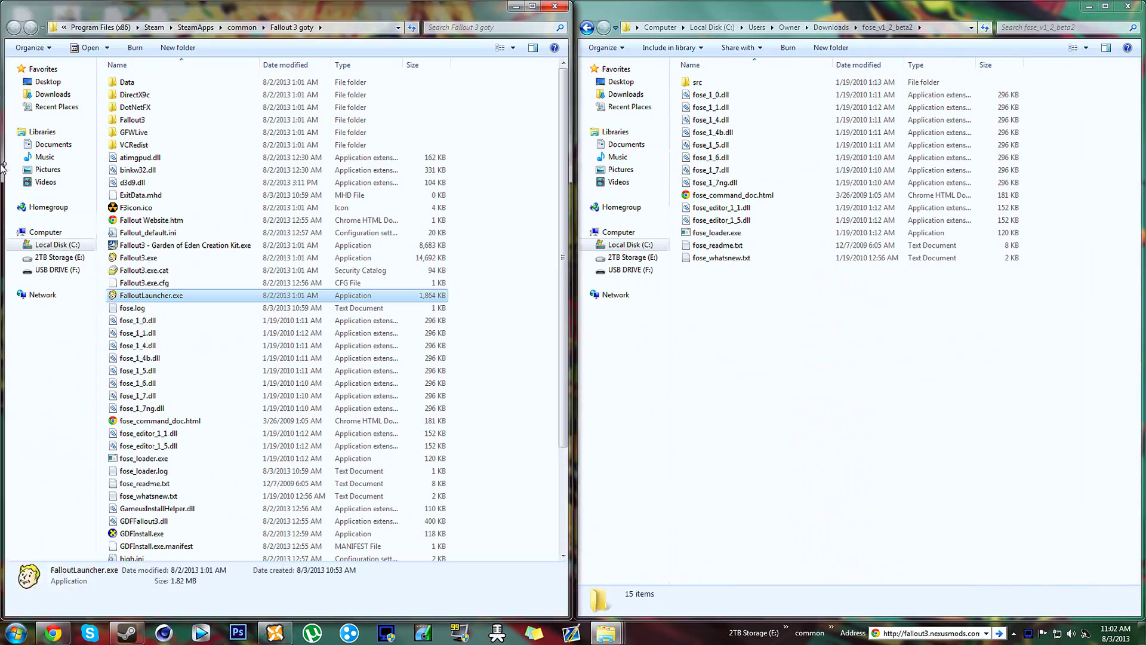
click(132, 308)
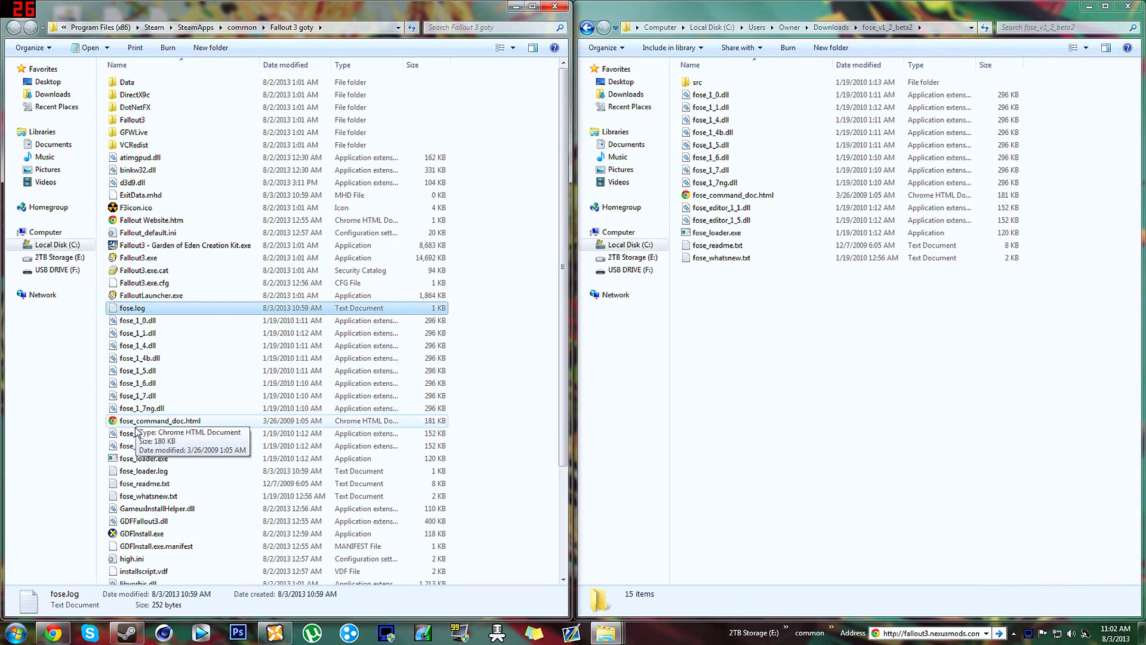
shift+click(129, 498)
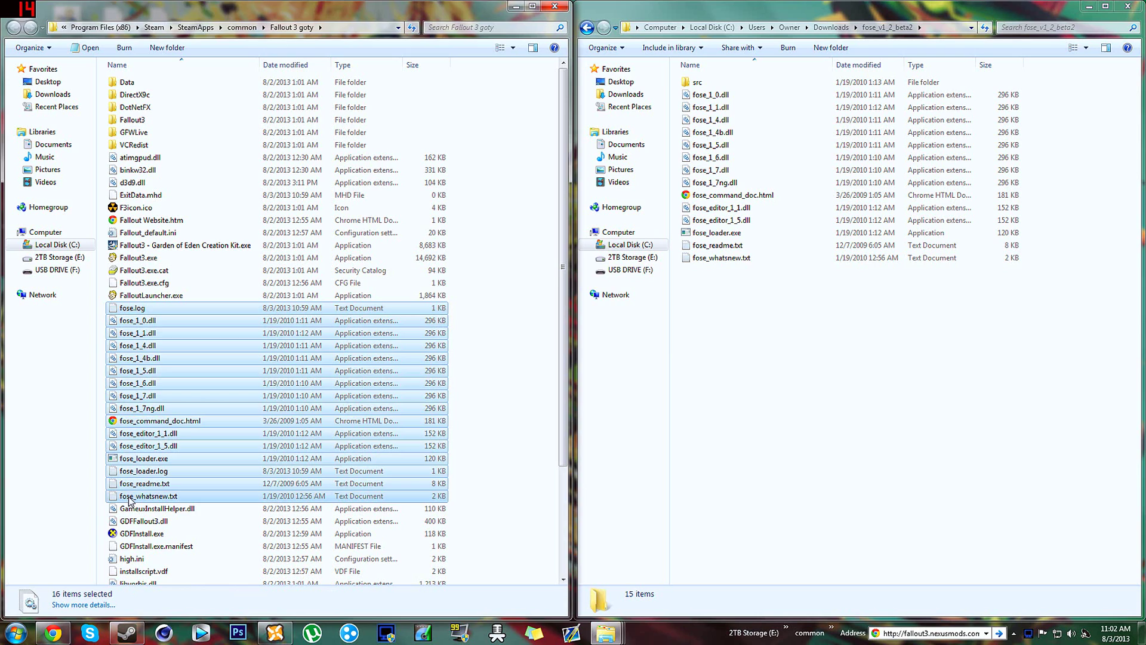
key(Delete)
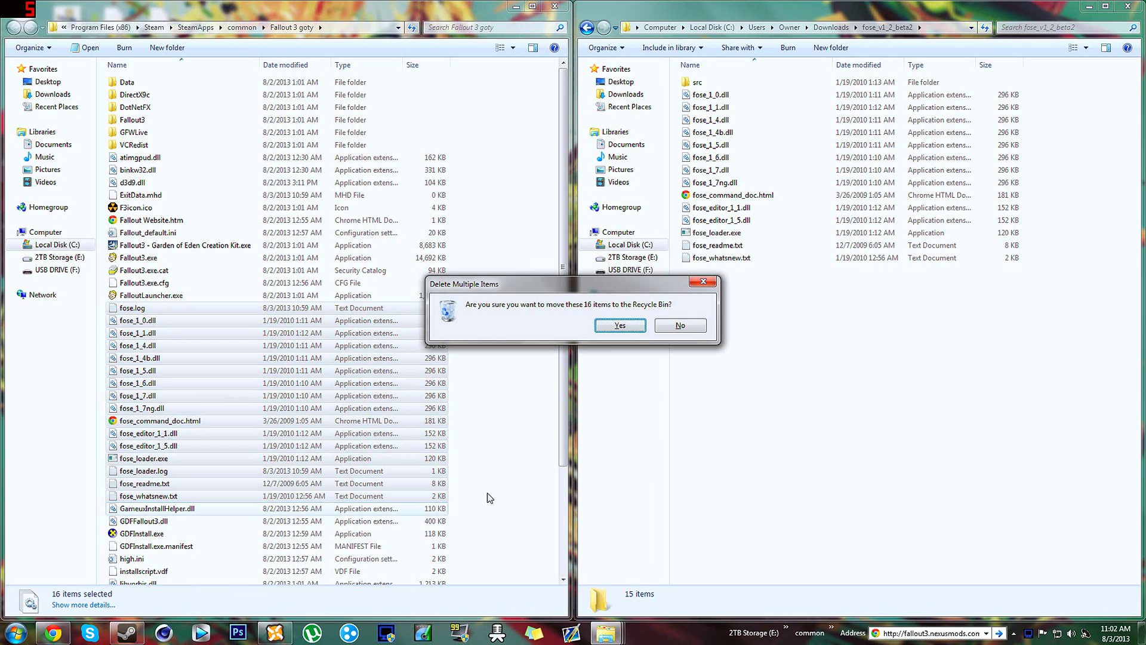
click(612, 330)
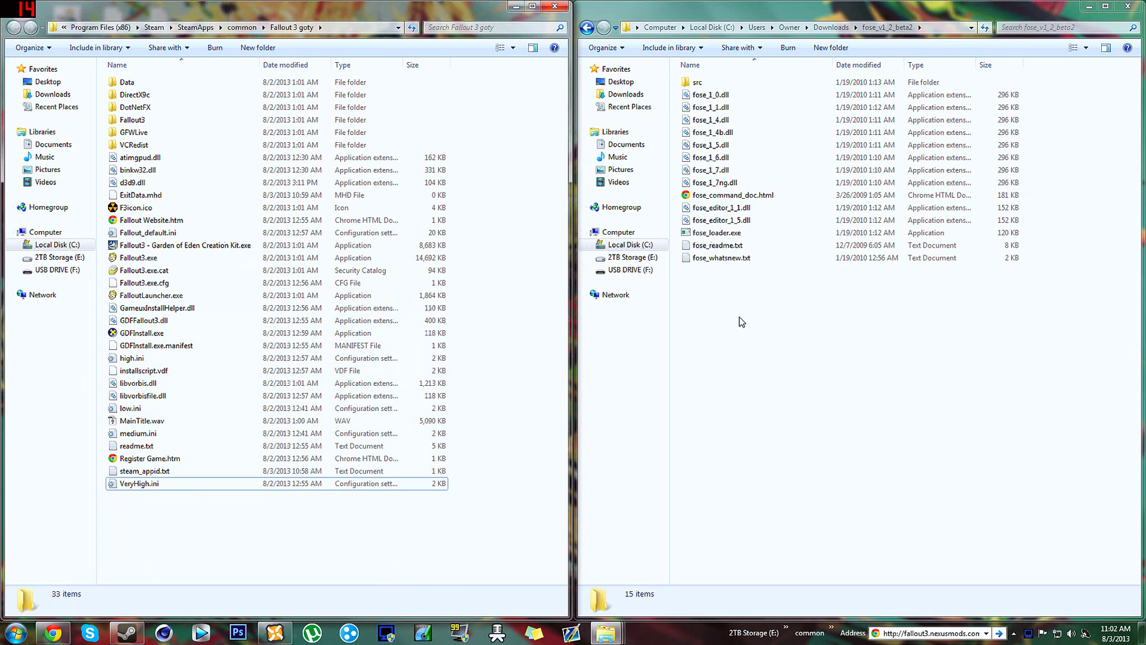
- Copy the 14 fose_v1_2_beta2 files, excluding src, into the Fallout 3 goty folder
drag(698, 297, 808, 86)
ctrl+click(698, 86)
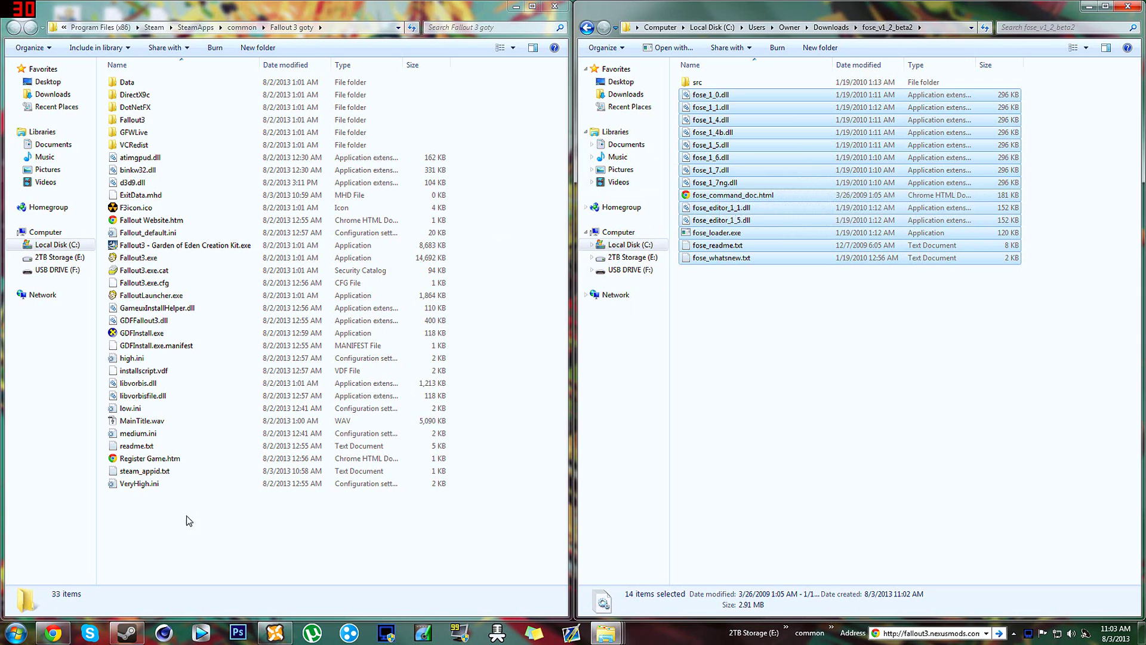
click(167, 543)
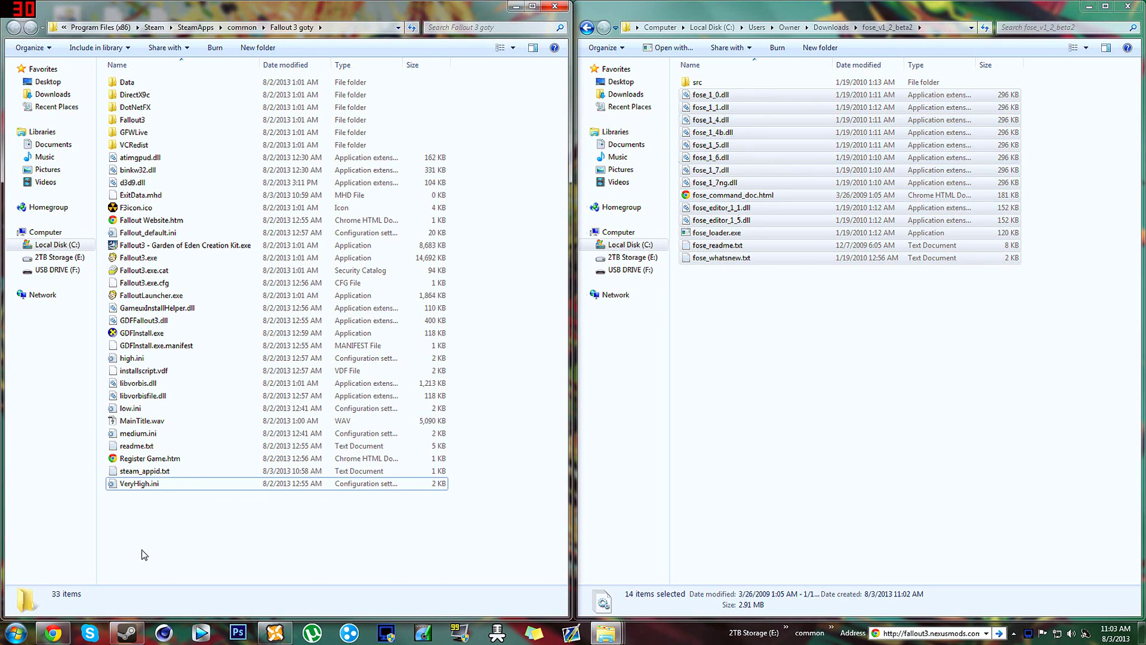
key(ctrl+v)
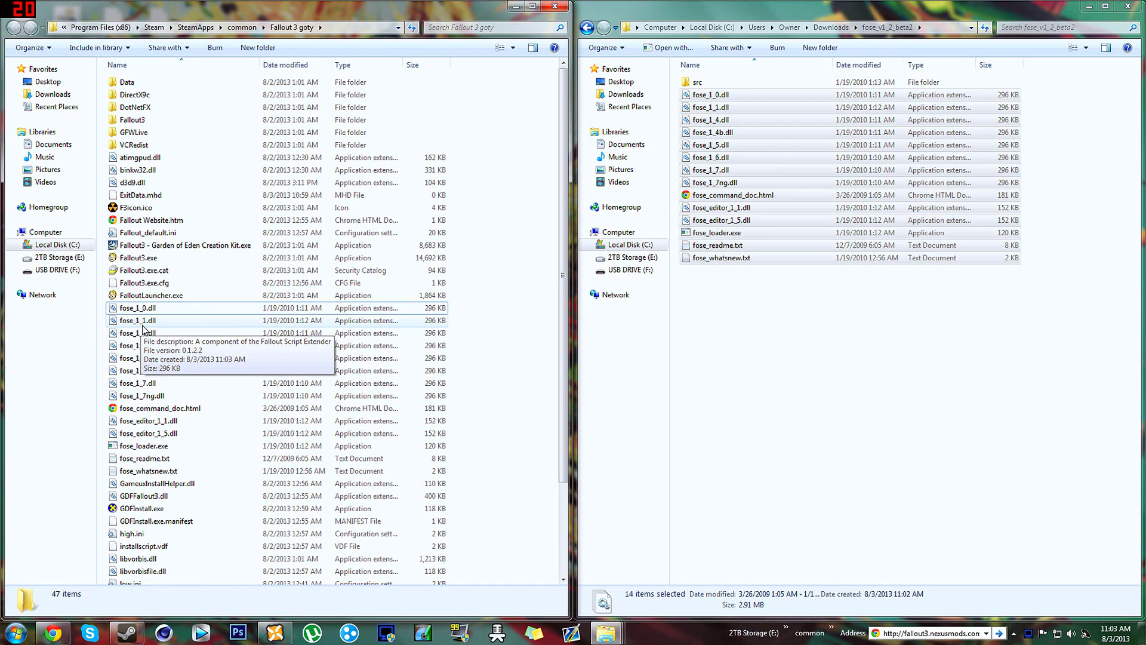
drag(770, 111, 813, 329)
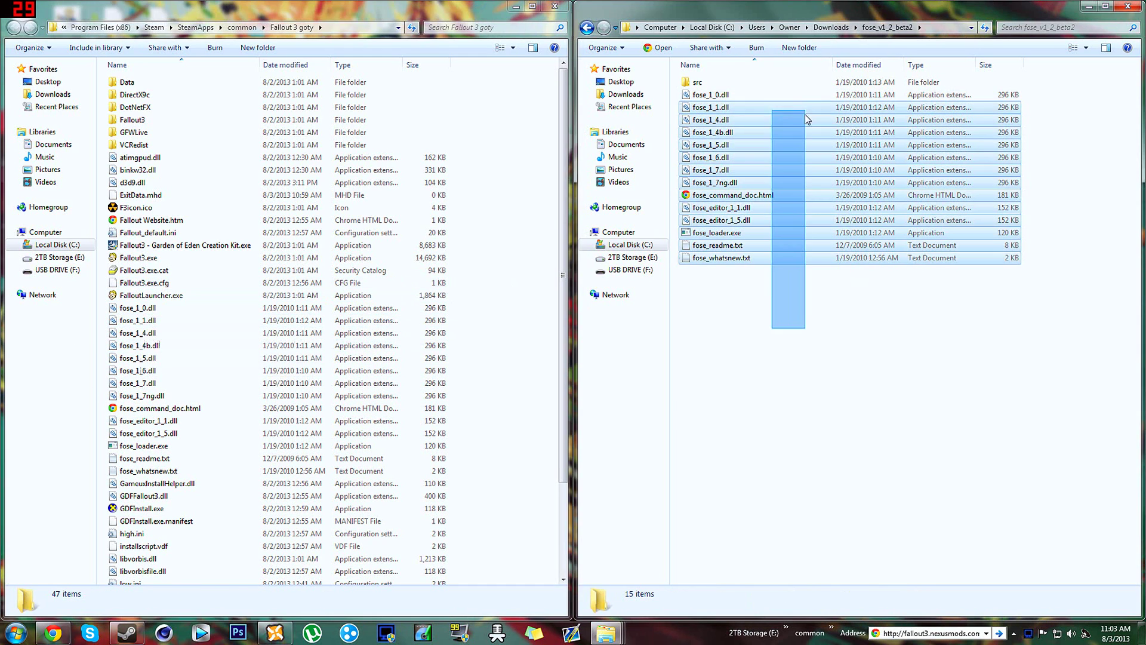
click(750, 382)
click(110, 312)
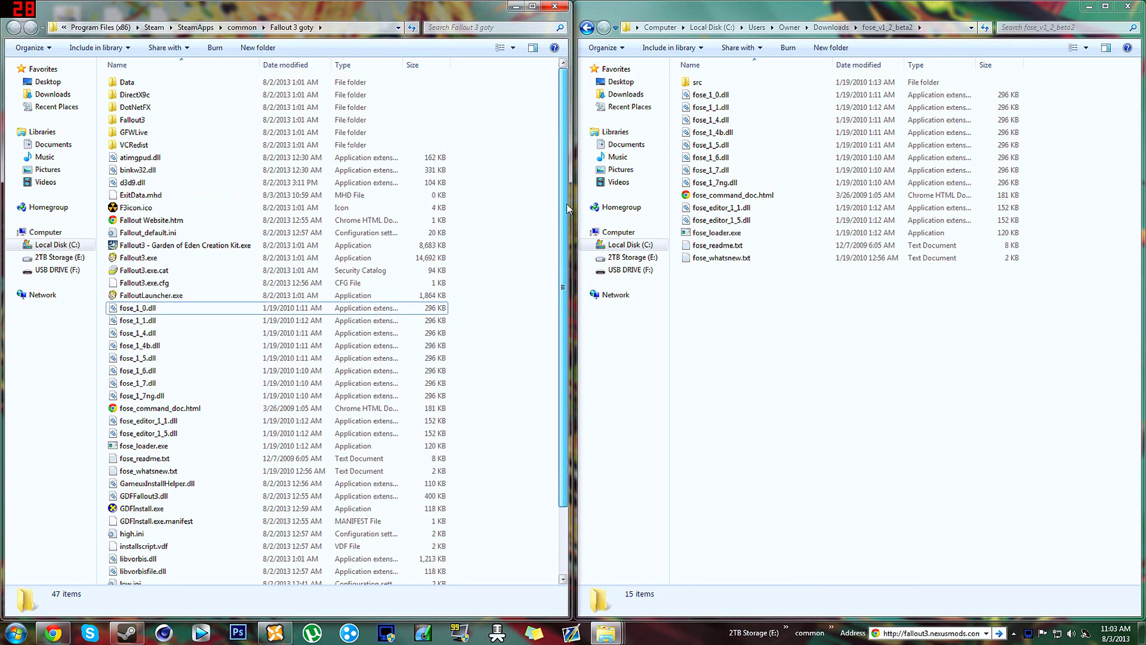
- Rename the game's FalloutLauncher.exe to FalloutLauncher.exe.backup, accepting the extension change
click(137, 295)
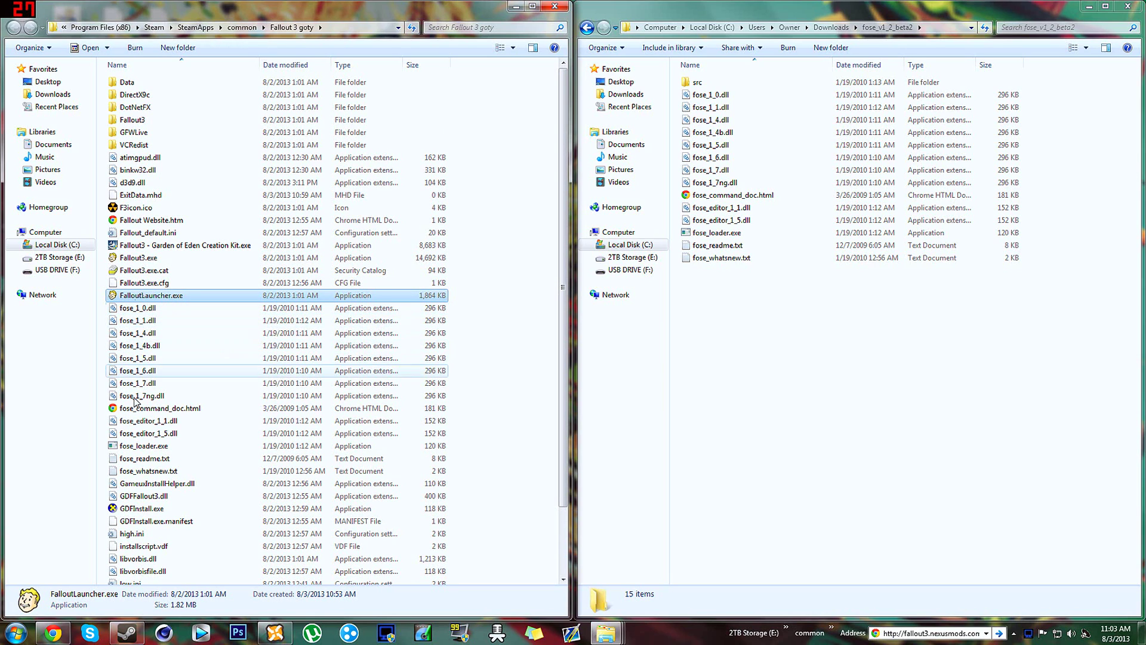
click(137, 445)
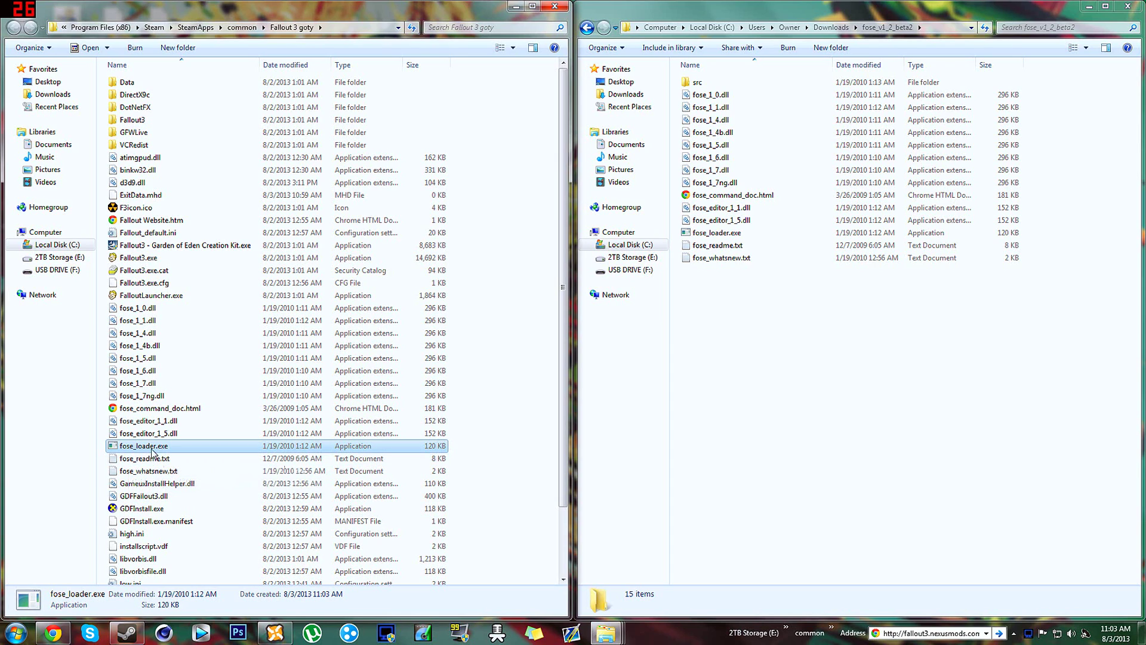
right_click(132, 295)
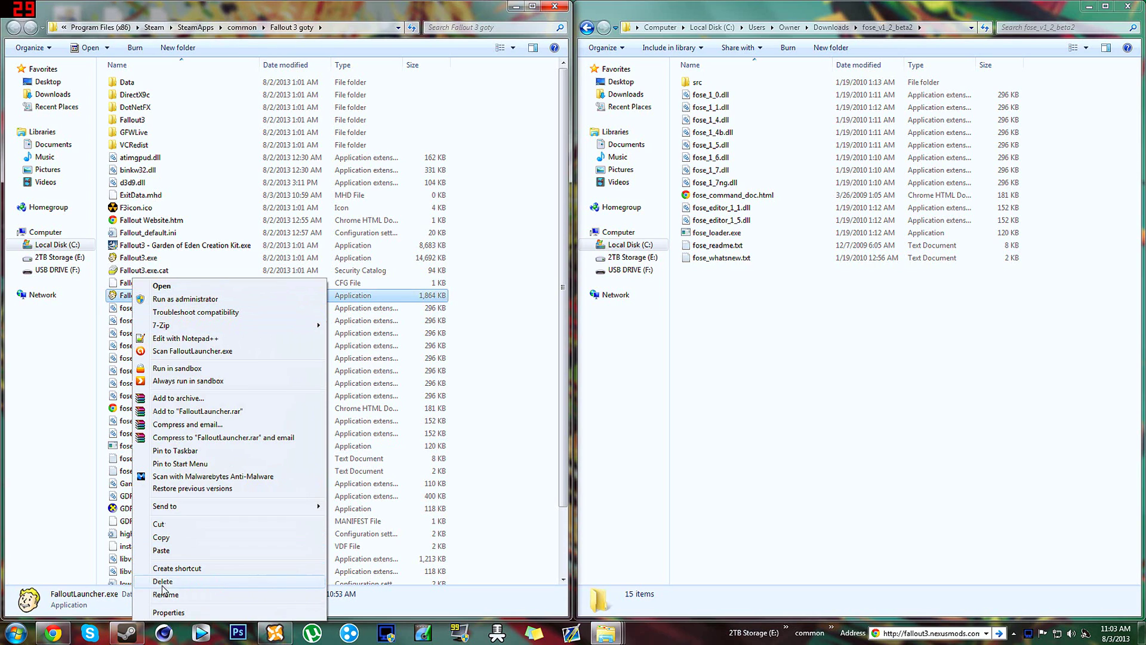
click(111, 344)
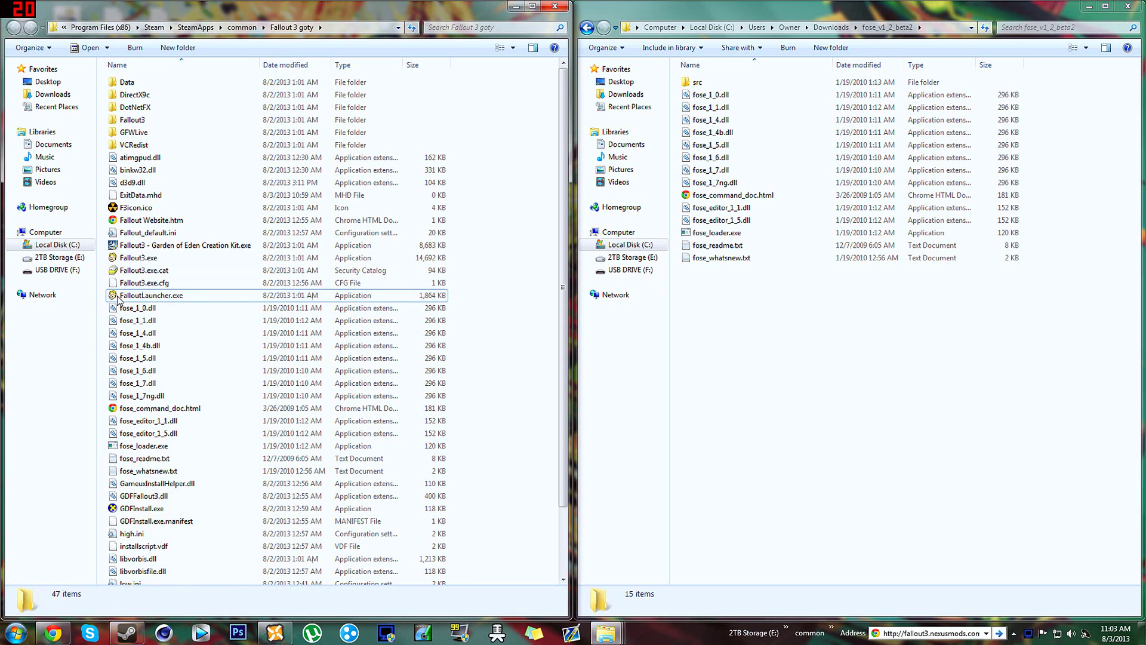
right_click(137, 300)
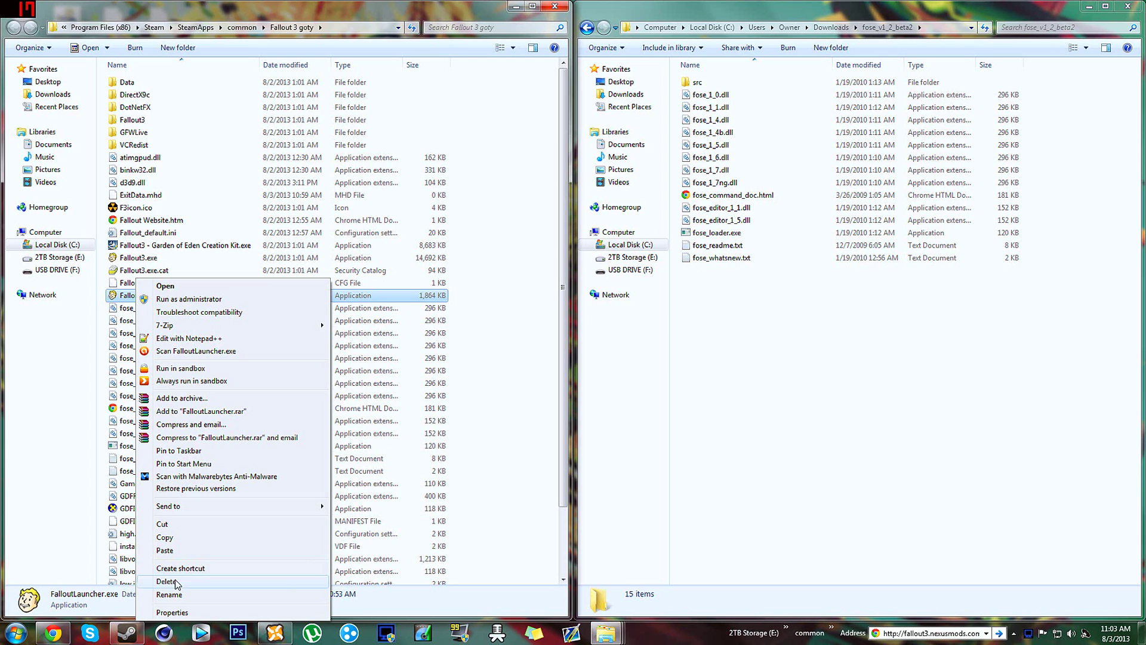
click(164, 613)
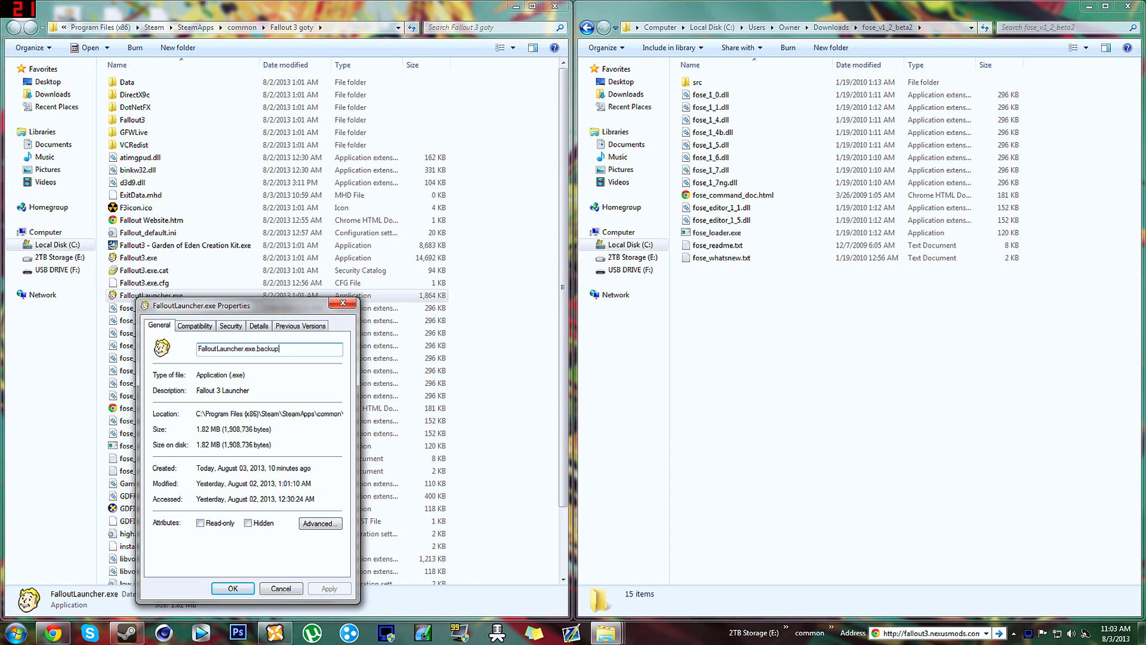
click(232, 588)
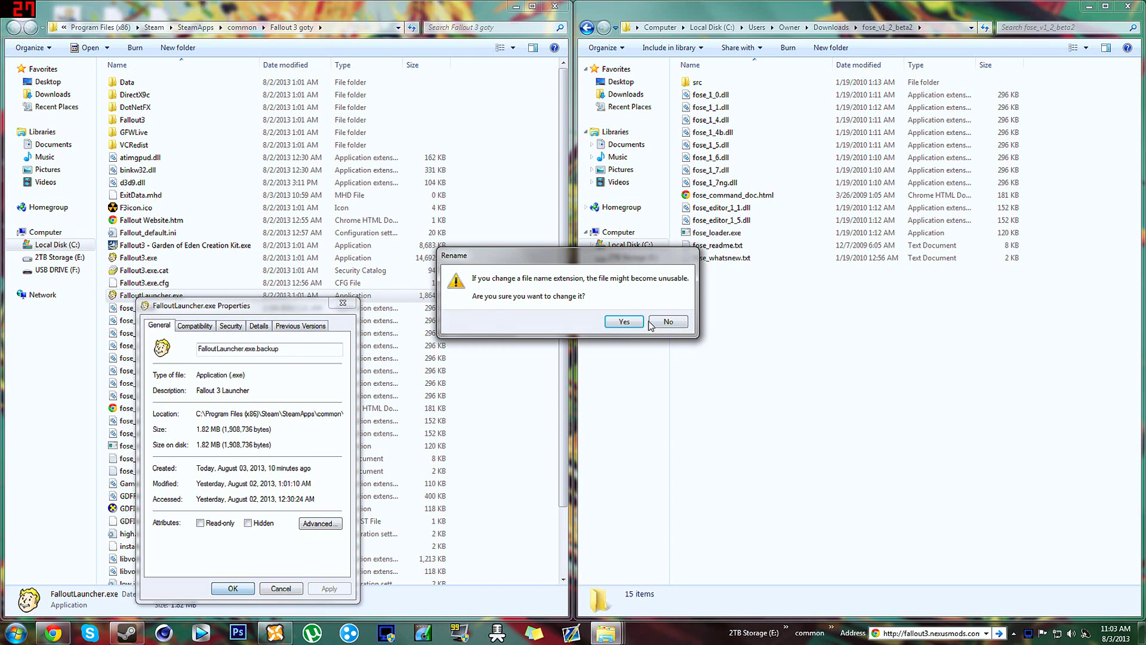
click(624, 321)
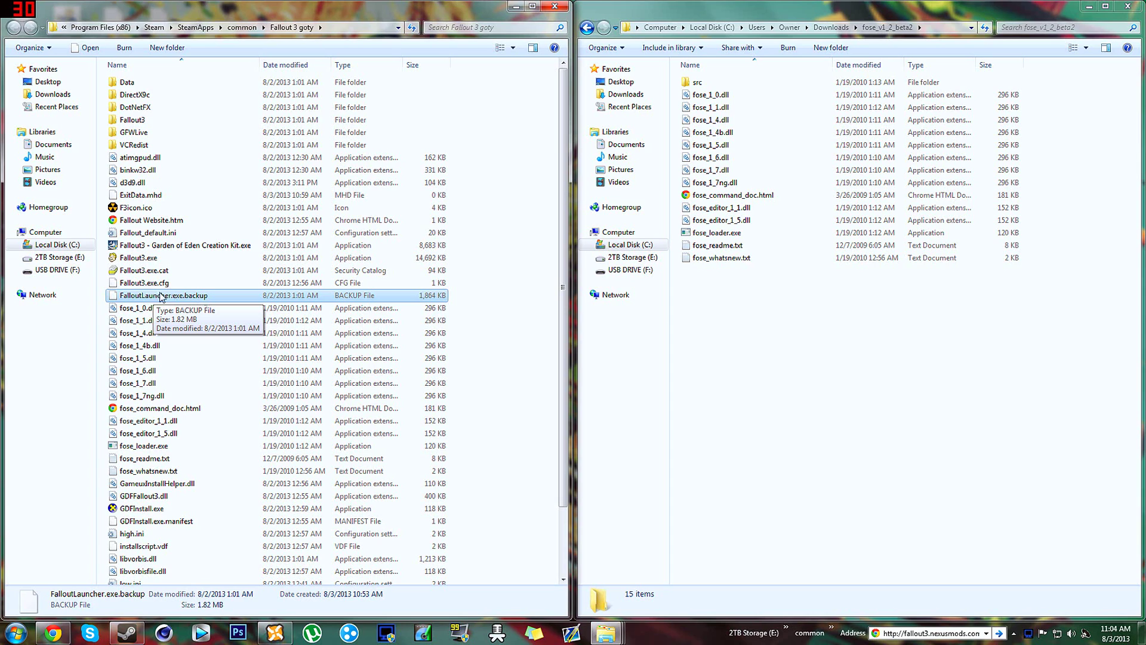
- Rename fose_loader.exe to FalloutLauncher.exe through its Properties name field
click(133, 447)
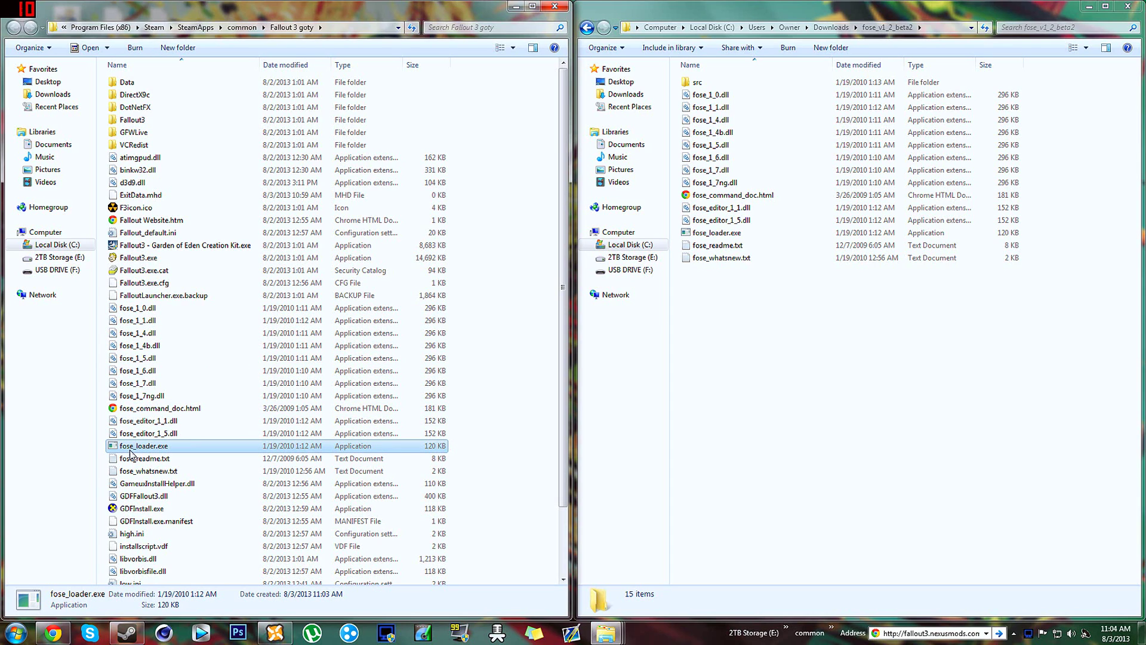
right_click(137, 452)
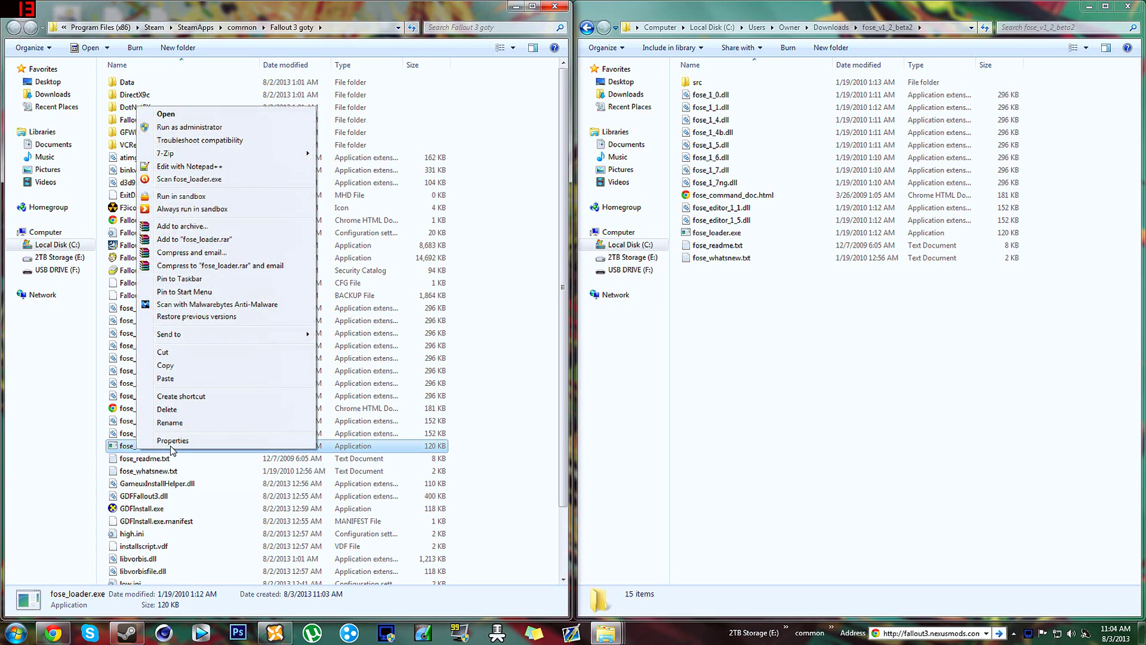
click(172, 441)
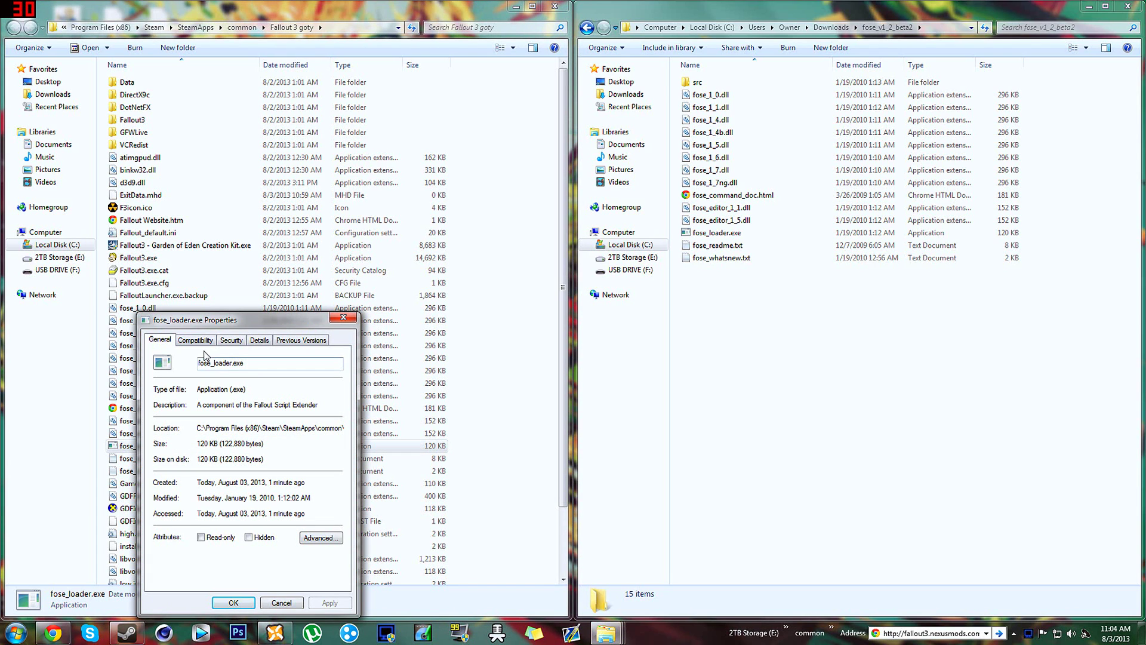
drag(226, 363, 181, 368)
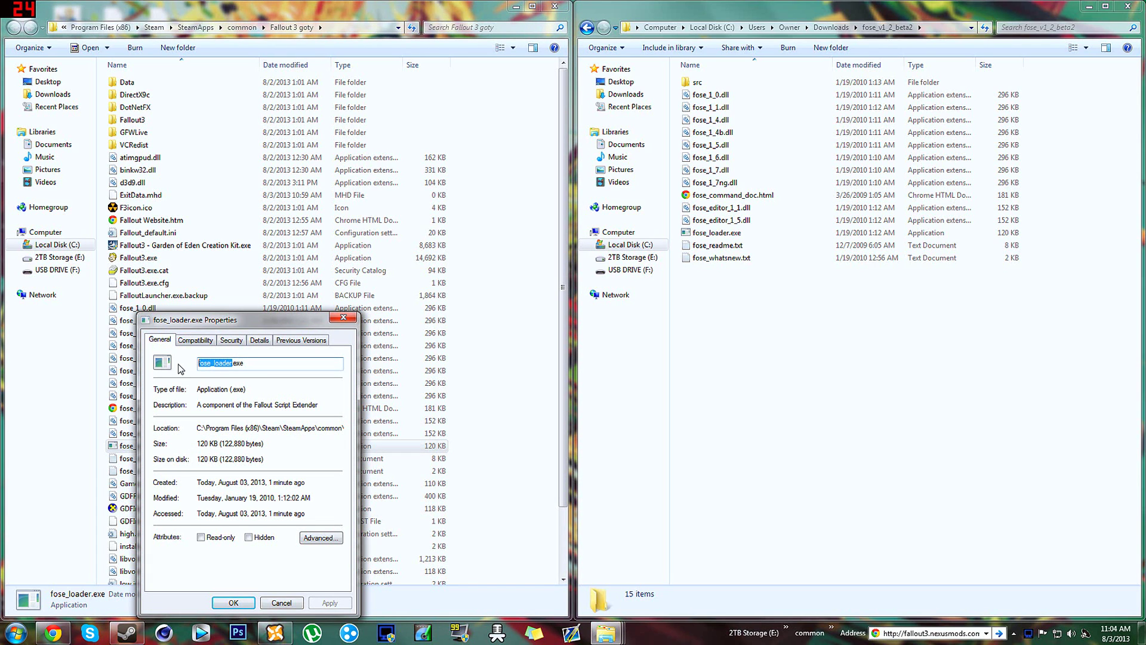
text(FalloutLauncher)
click(234, 603)
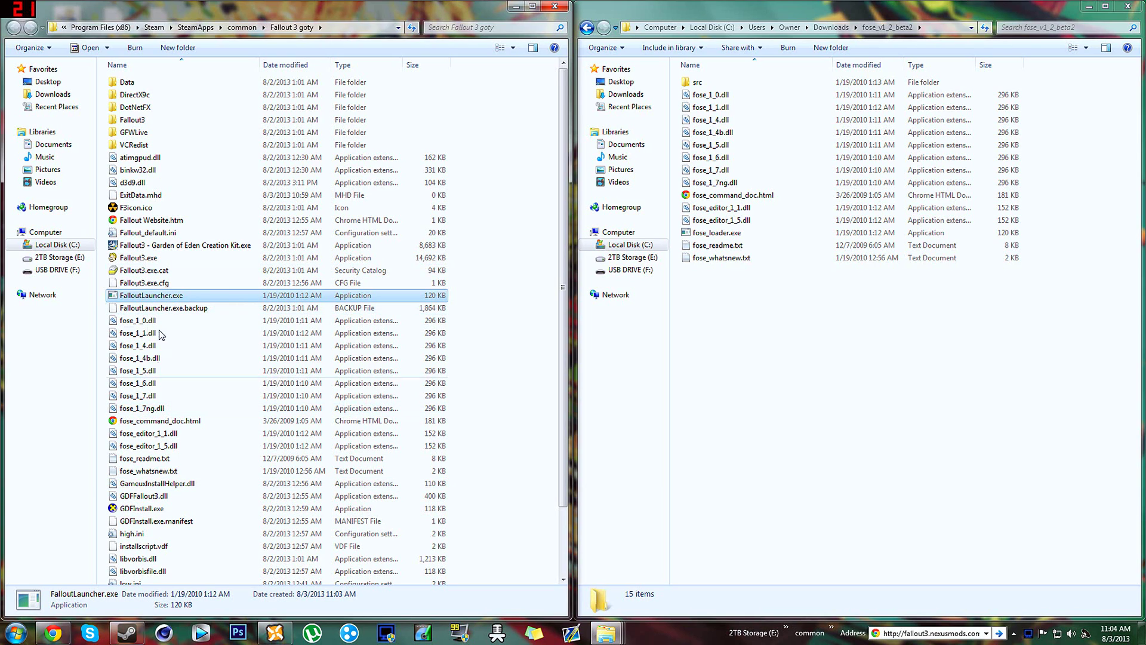
- Enable 'Run this program as an administrator' in the new FalloutLauncher.exe's Compatibility settings
right_click(147, 297)
click(179, 612)
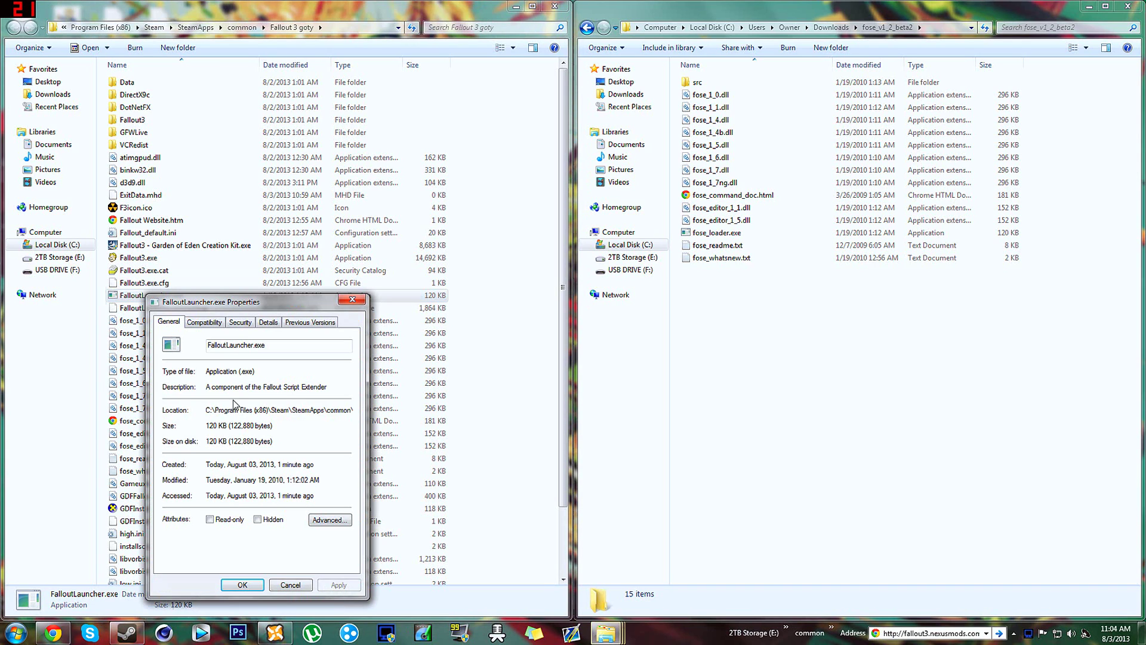
click(205, 324)
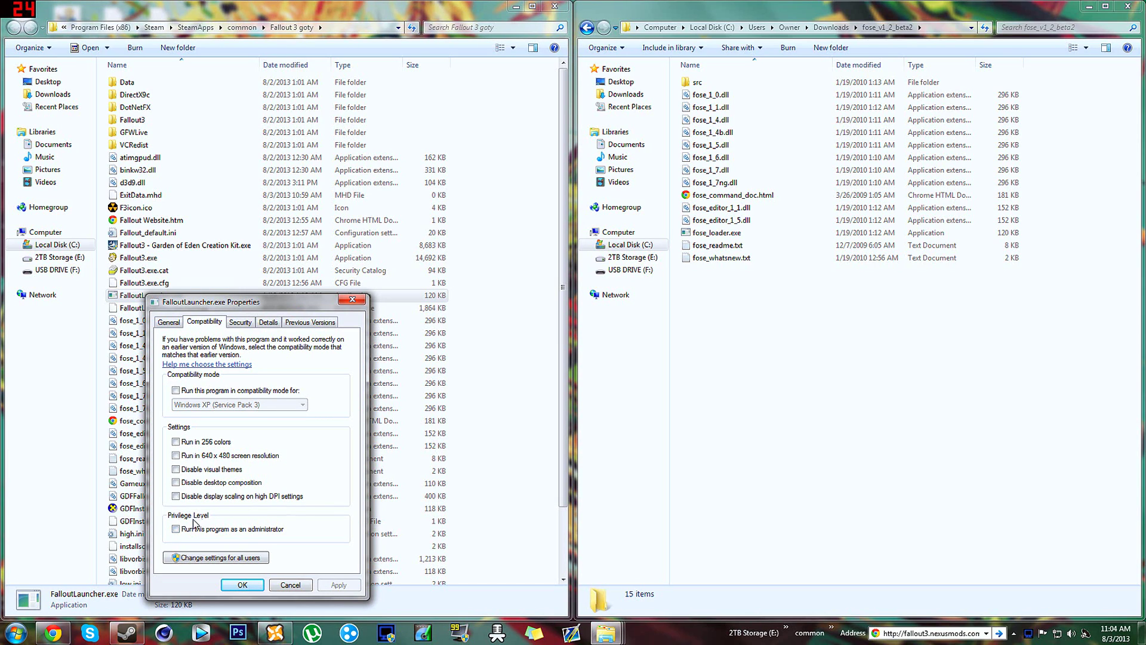
click(175, 529)
click(337, 585)
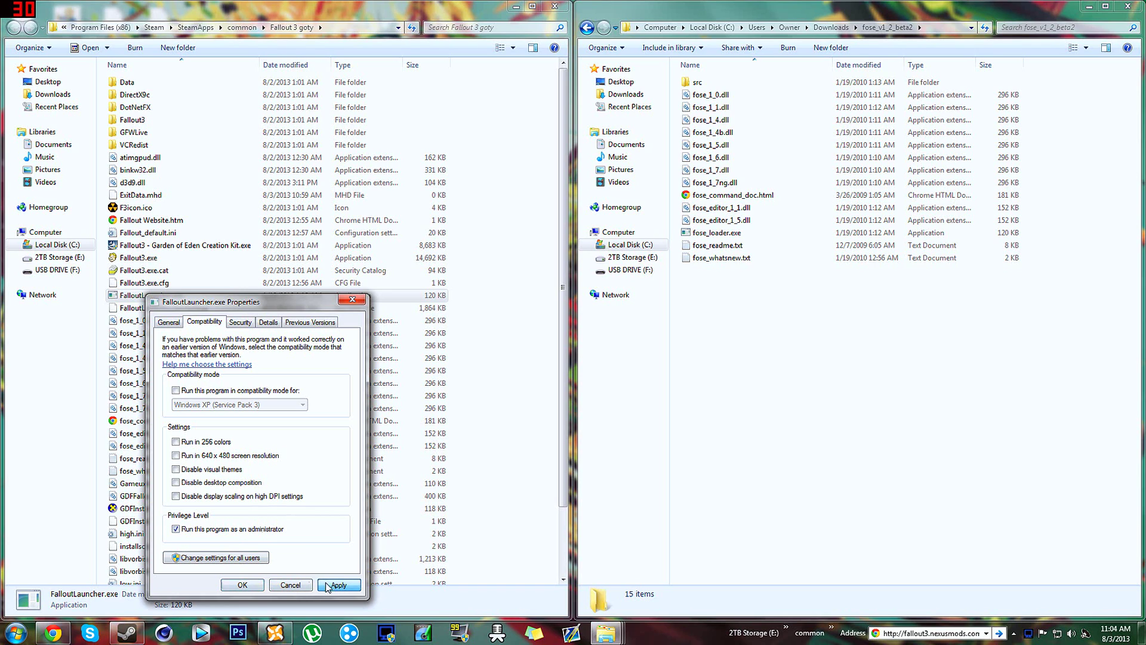
click(242, 585)
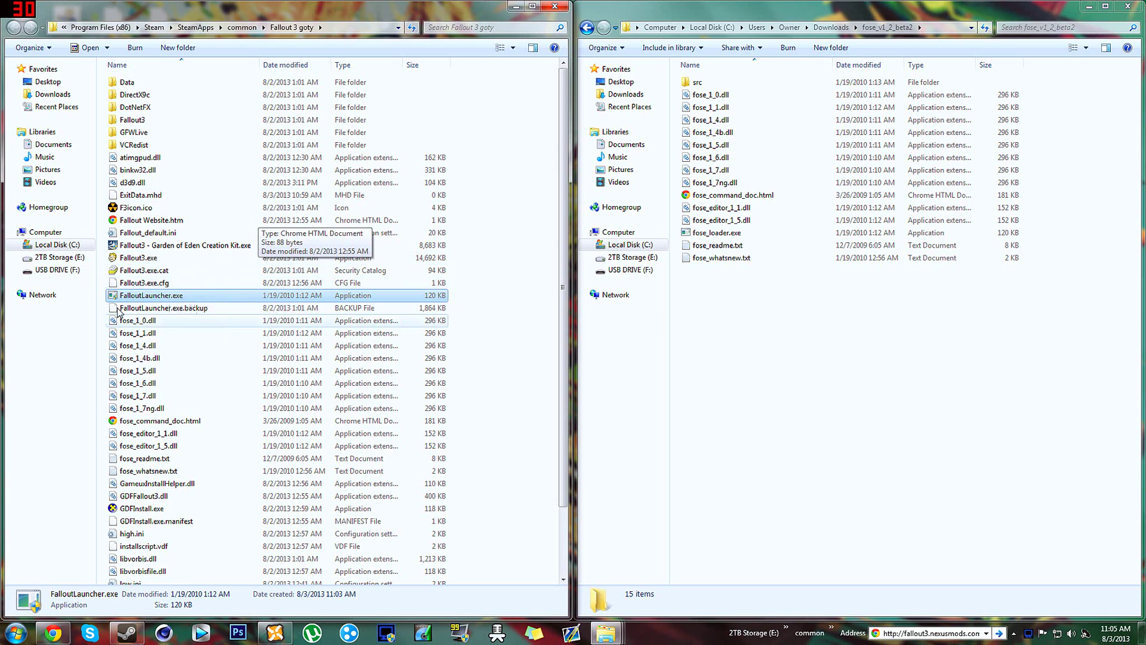
scroll(222, 383, down, 2)
scroll(217, 396, up, 2)
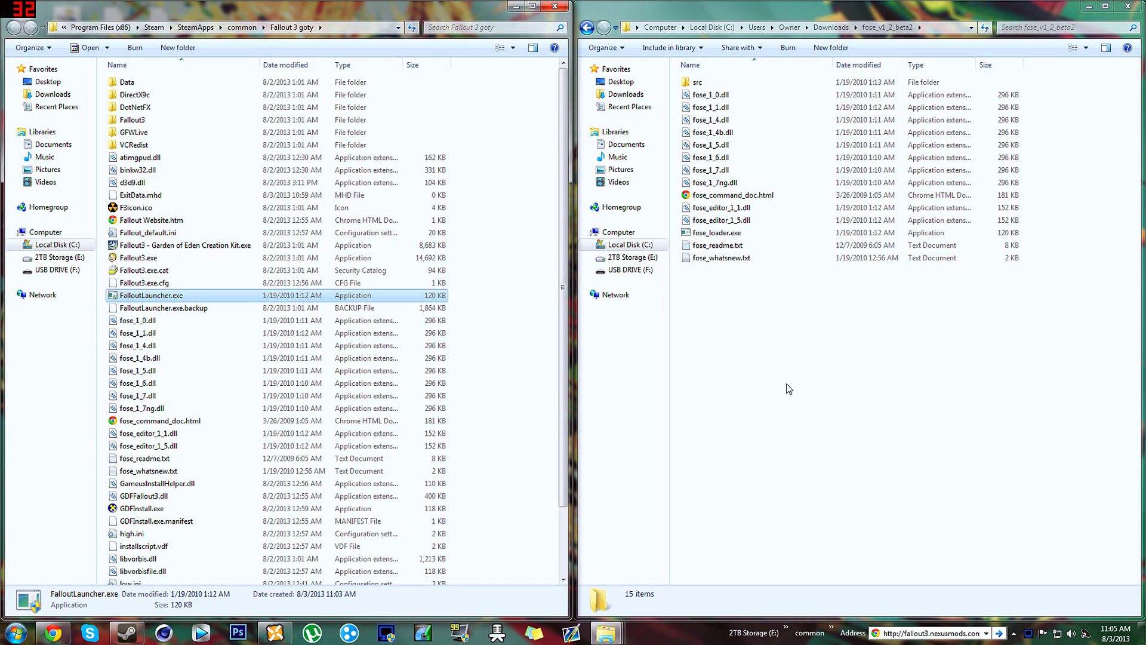
- Minimize the FOSE and Fallout 3 goty windows and launch Fallout 3 from Steam
click(1089, 6)
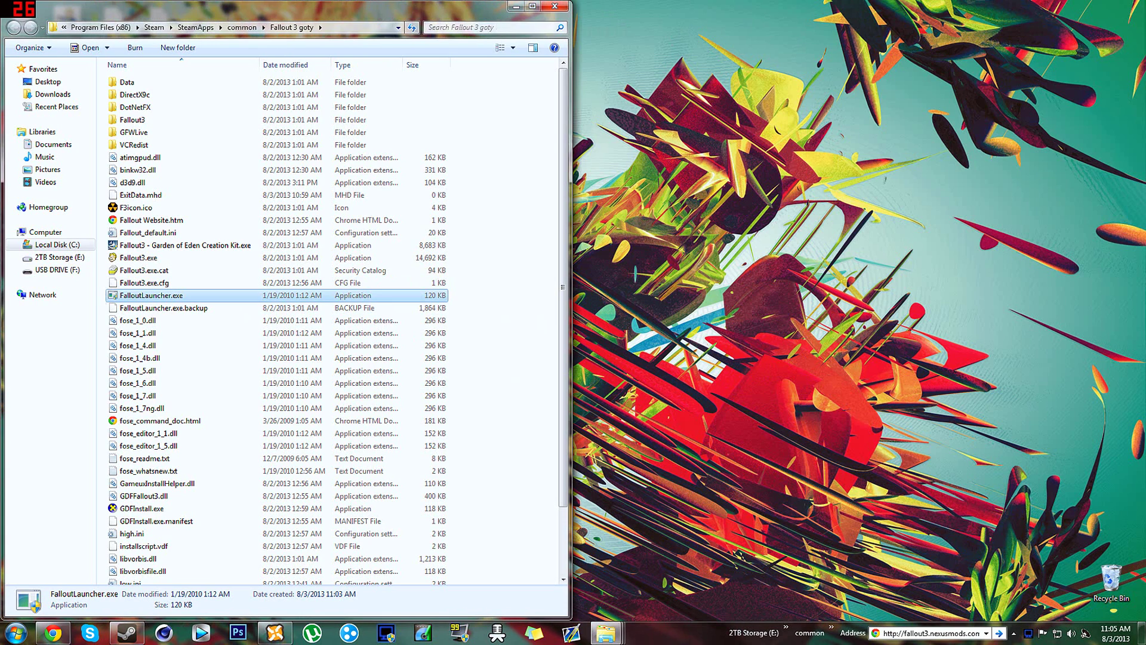
click(516, 7)
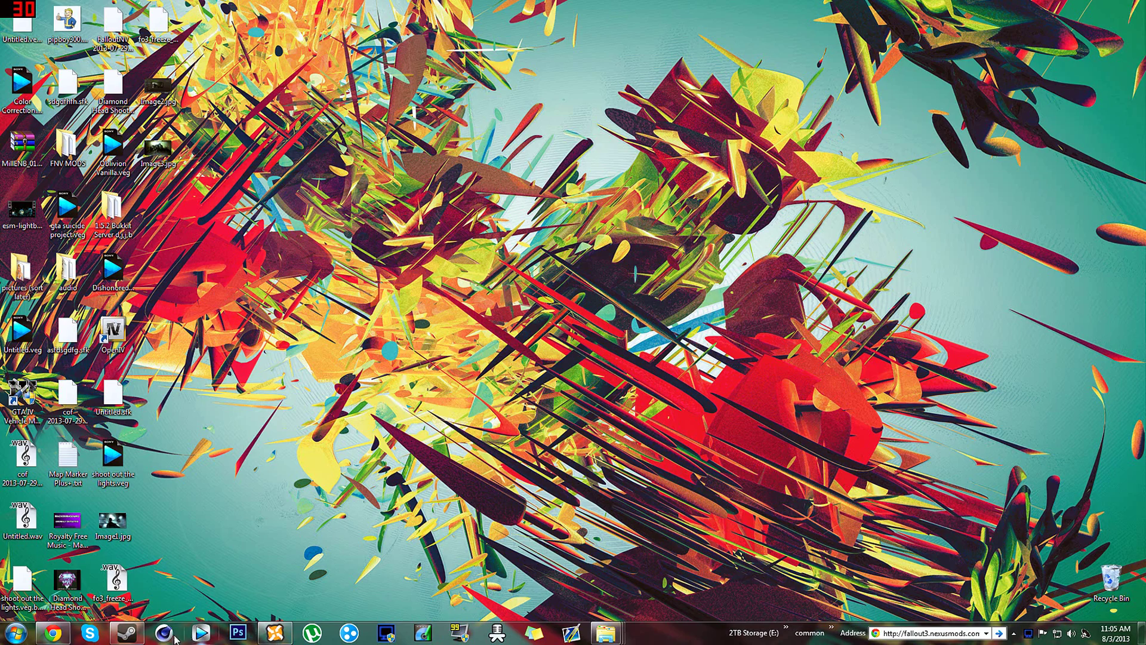
click(126, 633)
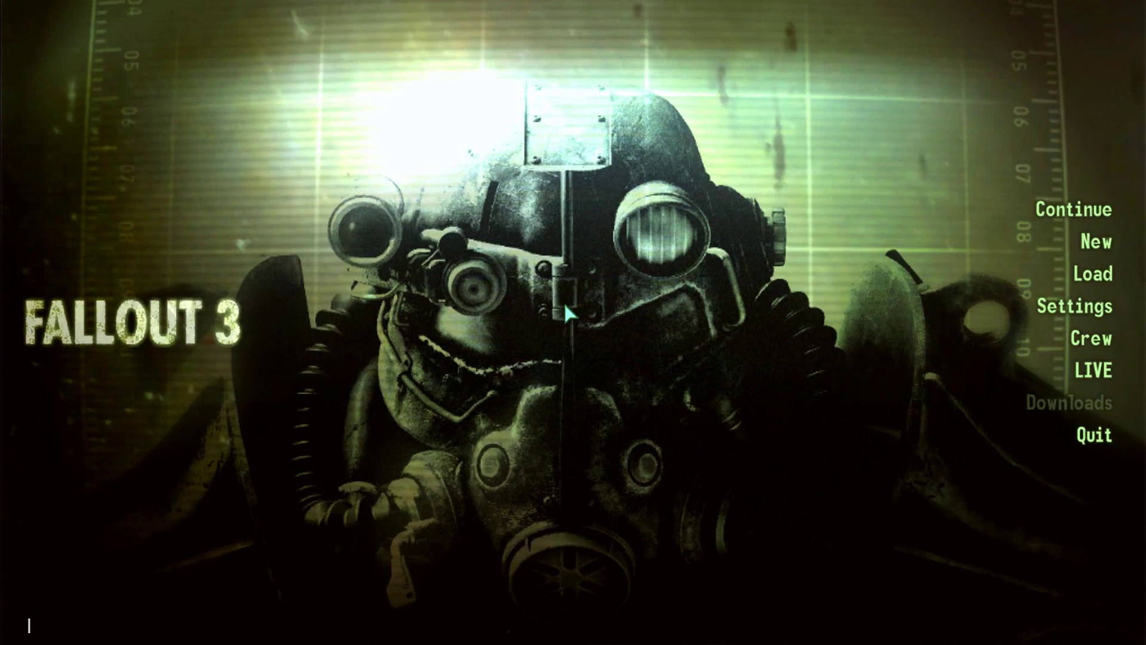
- Run GetFOSEVersion in the console, getting FOSE version: 1, then close it
text(GetFOSEVersion)
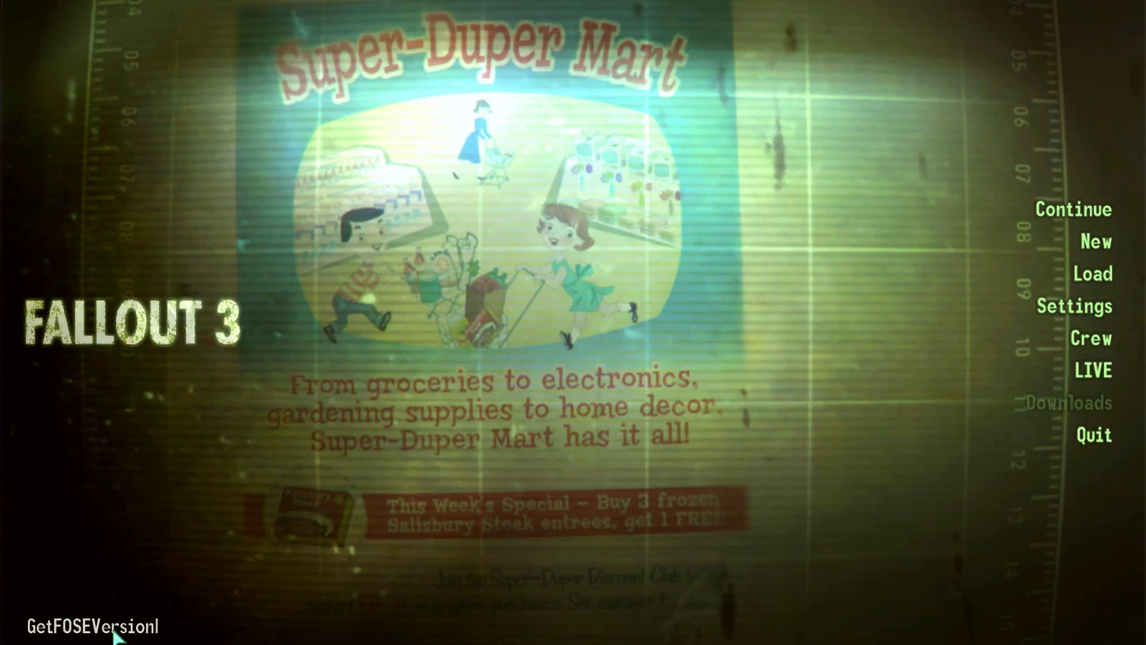
key(Return)
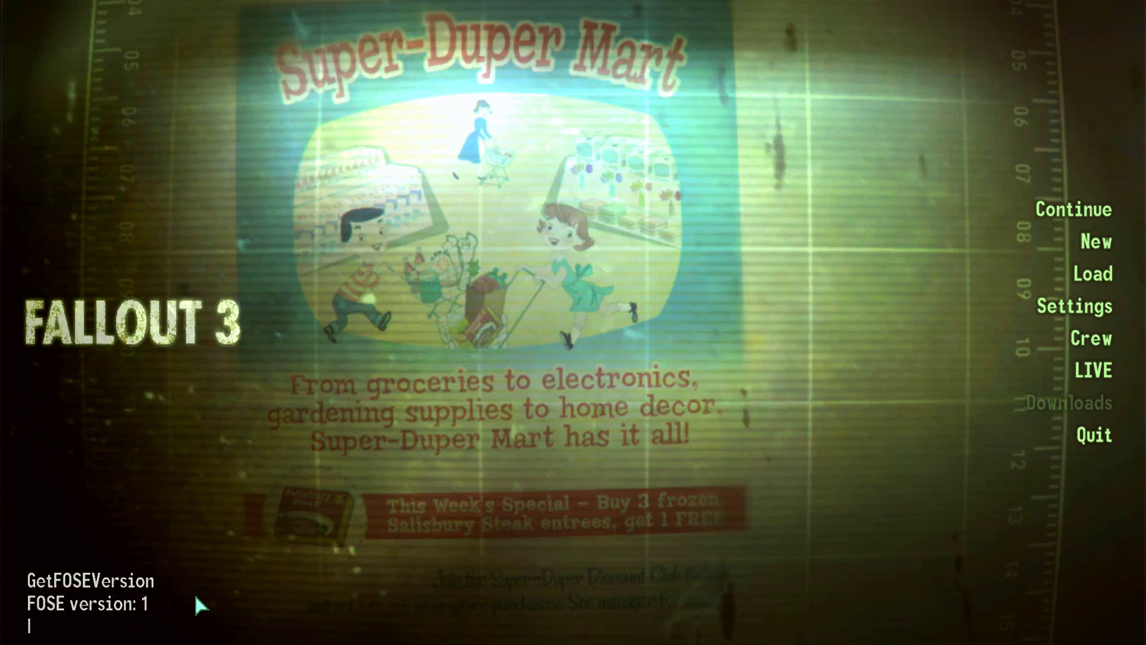
key(grave)
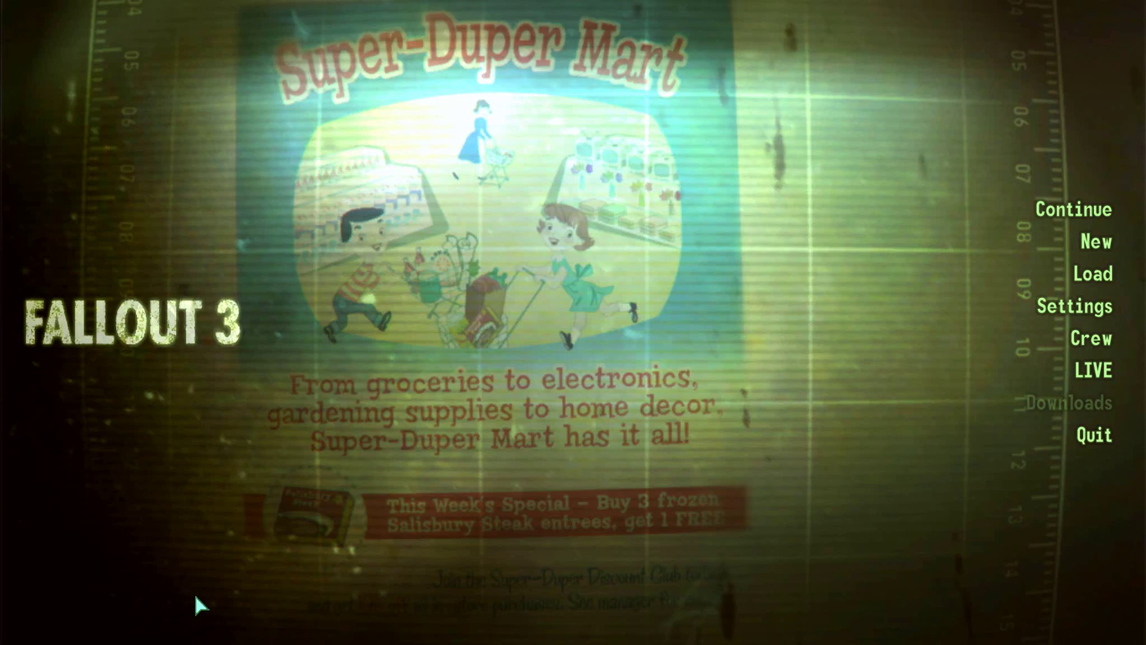